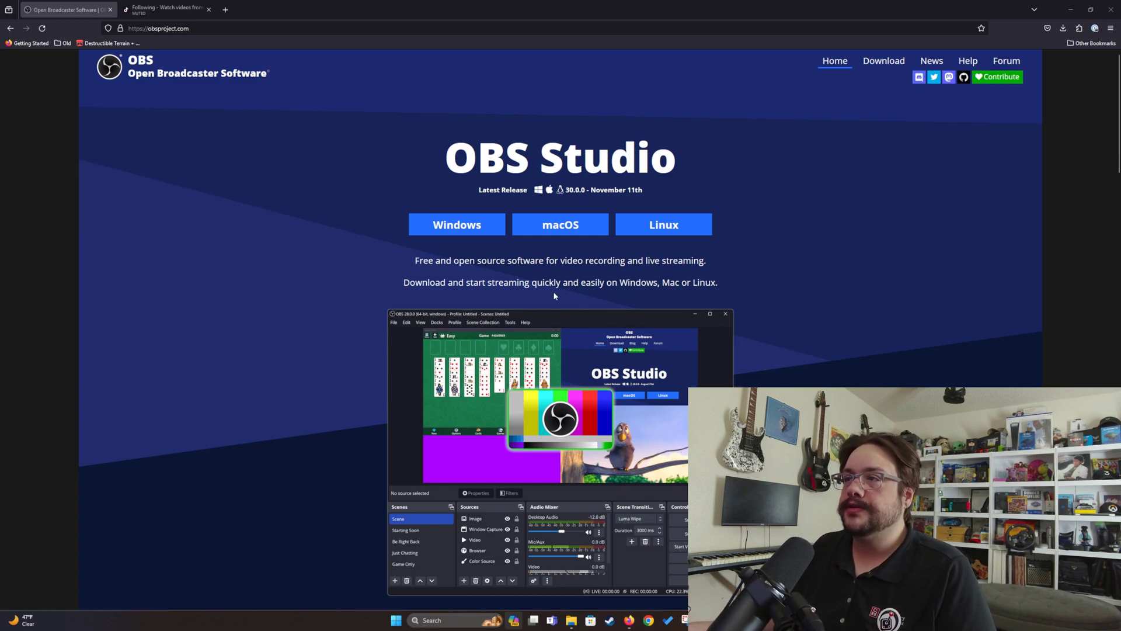
Step: Download the OBS Studio 30.0 Windows zip archive from the OBS Project download page
{"action": "left_click", "coordinate": [470, 230]}
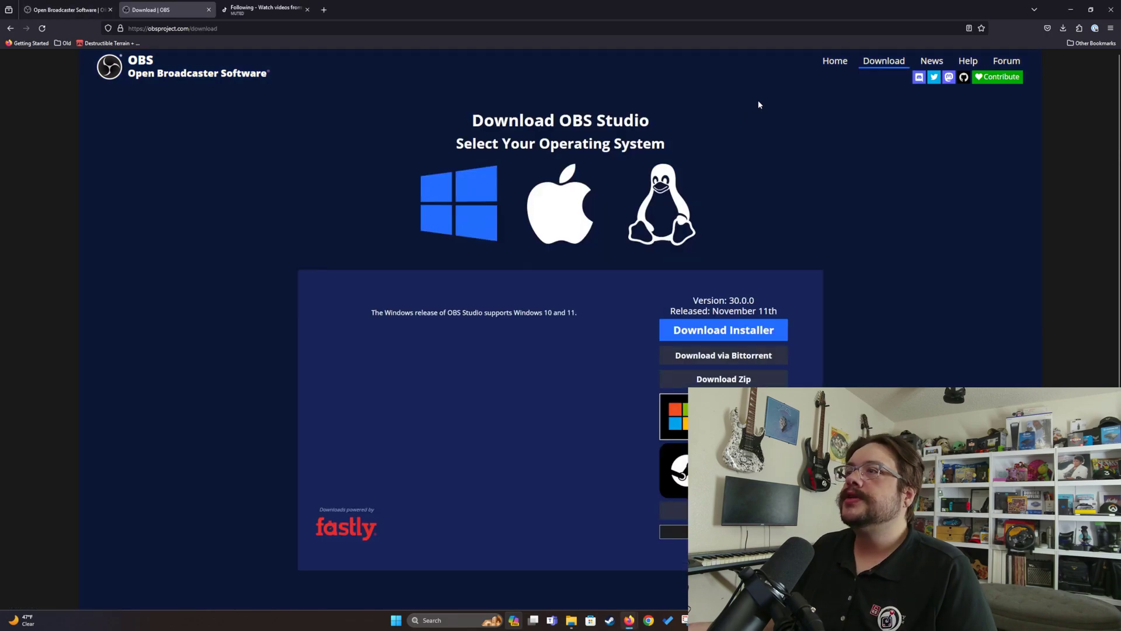
{"action": "left_click", "coordinate": [883, 61]}
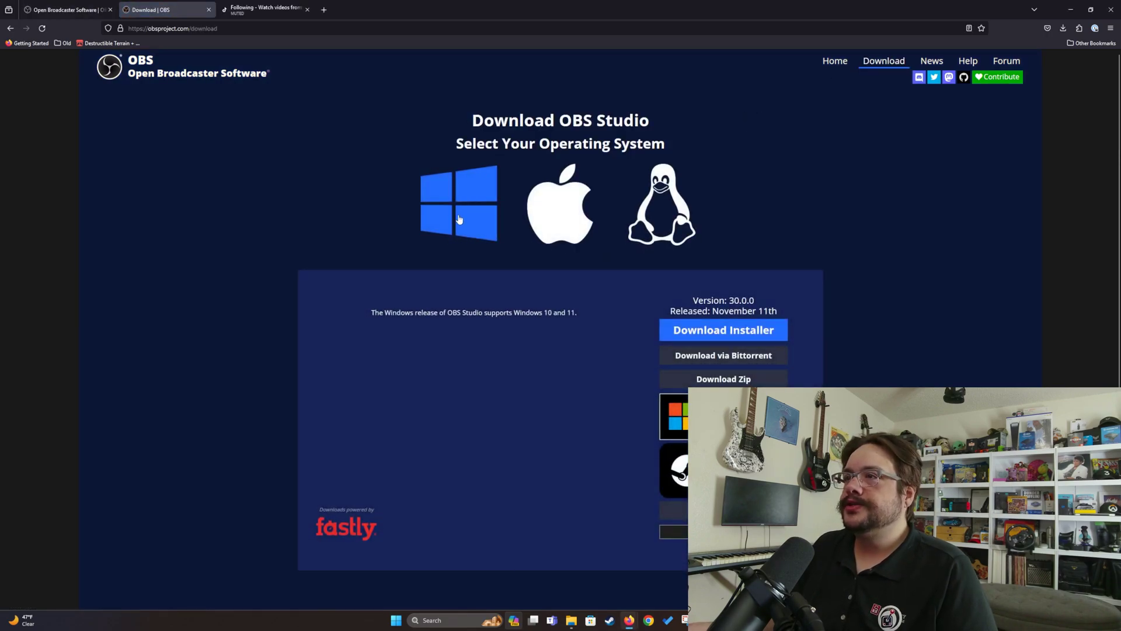
{"action": "left_click", "coordinate": [708, 381]}
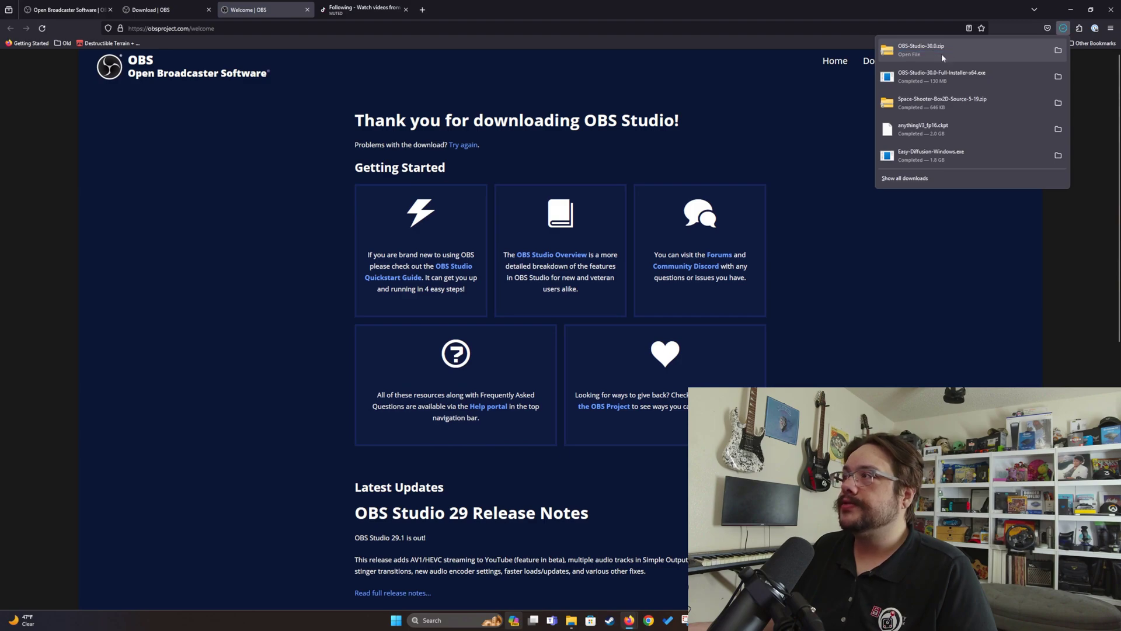
Step: Extract the OBS-Studio-30.0 zip to its suggested folder and close the zip window
{"action": "left_click", "coordinate": [942, 53]}
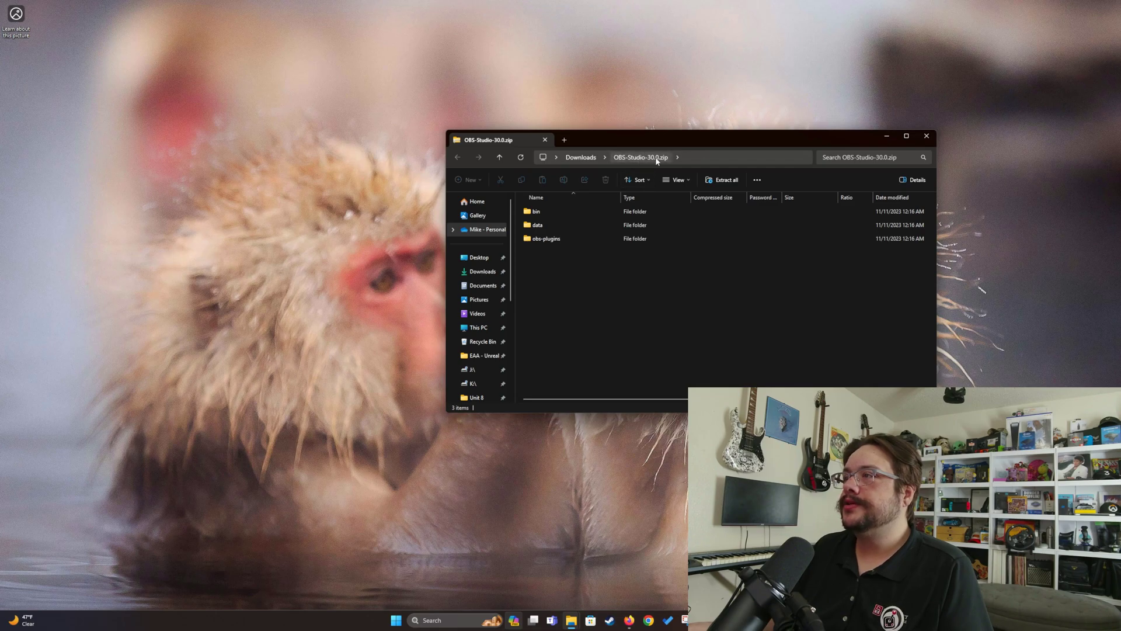
{"action": "left_click", "coordinate": [721, 180]}
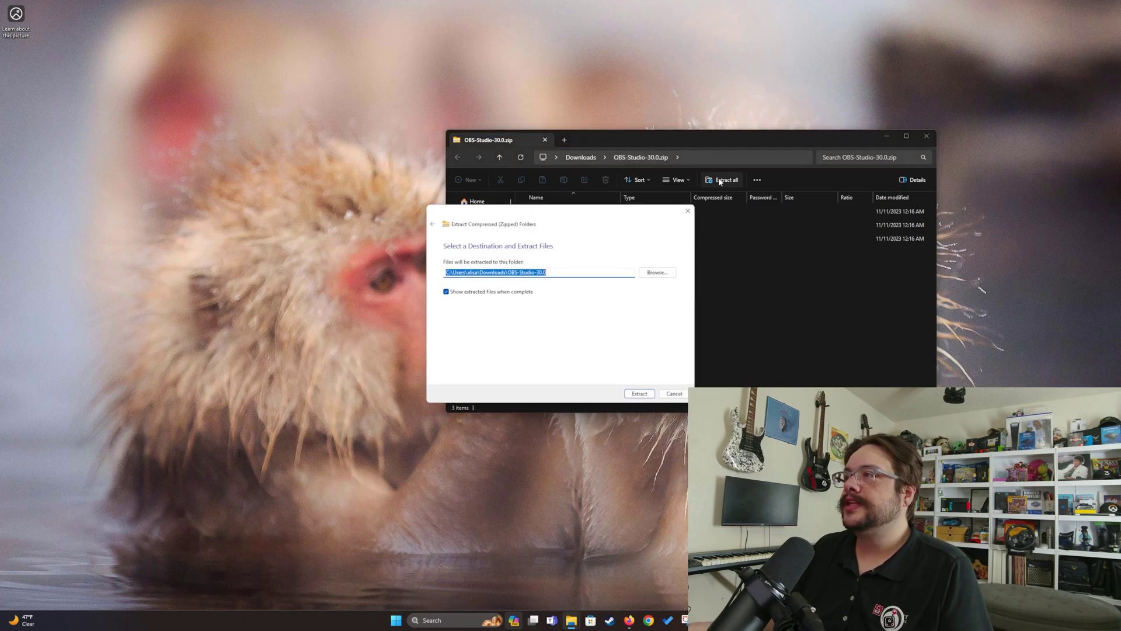
{"action": "left_click", "coordinate": [647, 394]}
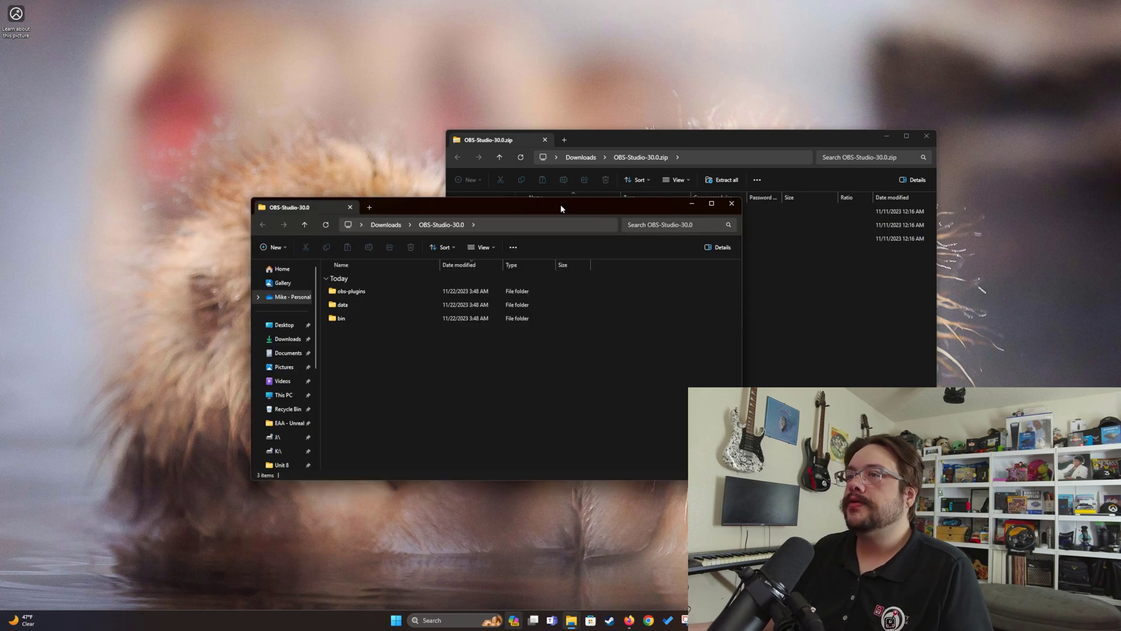
{"action": "left_click", "coordinate": [926, 135]}
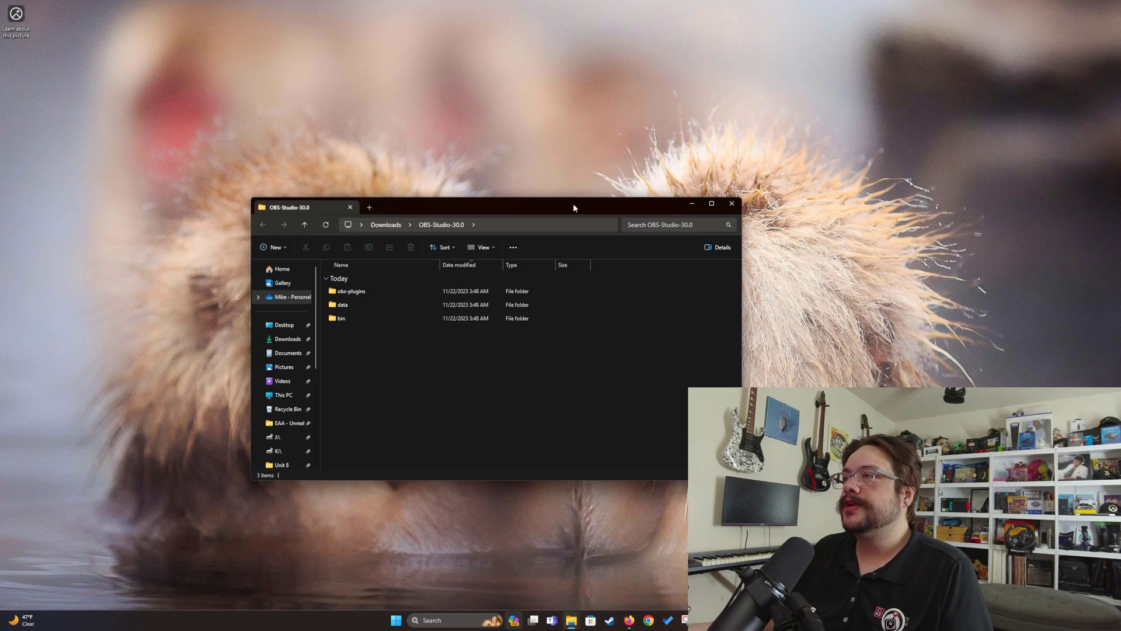
{"action": "left_click_drag", "start_coordinate": [574, 204], "coordinate": [797, 143]}
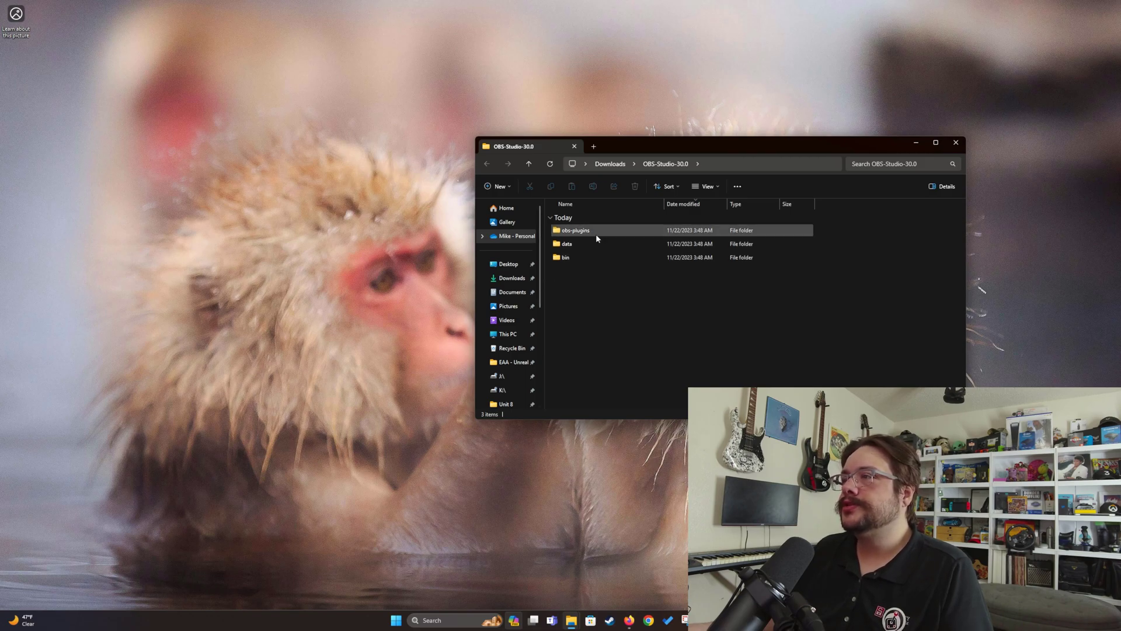
Step: Create an empty text file named portable_mode.txt in the extracted OBS-Studio-30.0 folder
{"action": "right_click", "coordinate": [580, 281]}
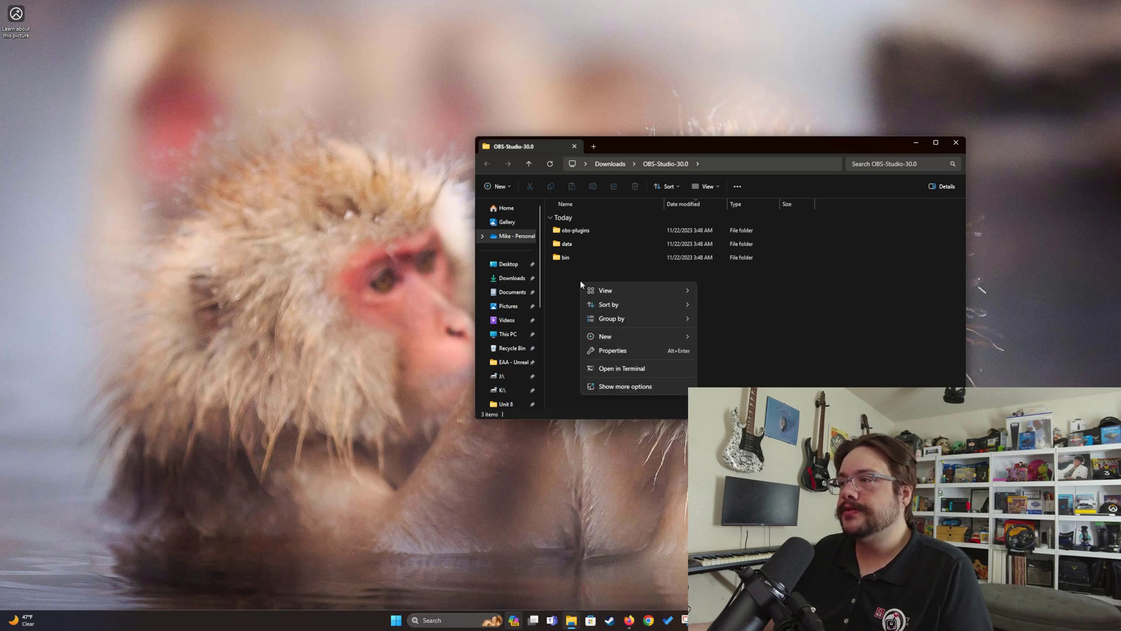
{"action": "mouse_move", "coordinate": [616, 338]}
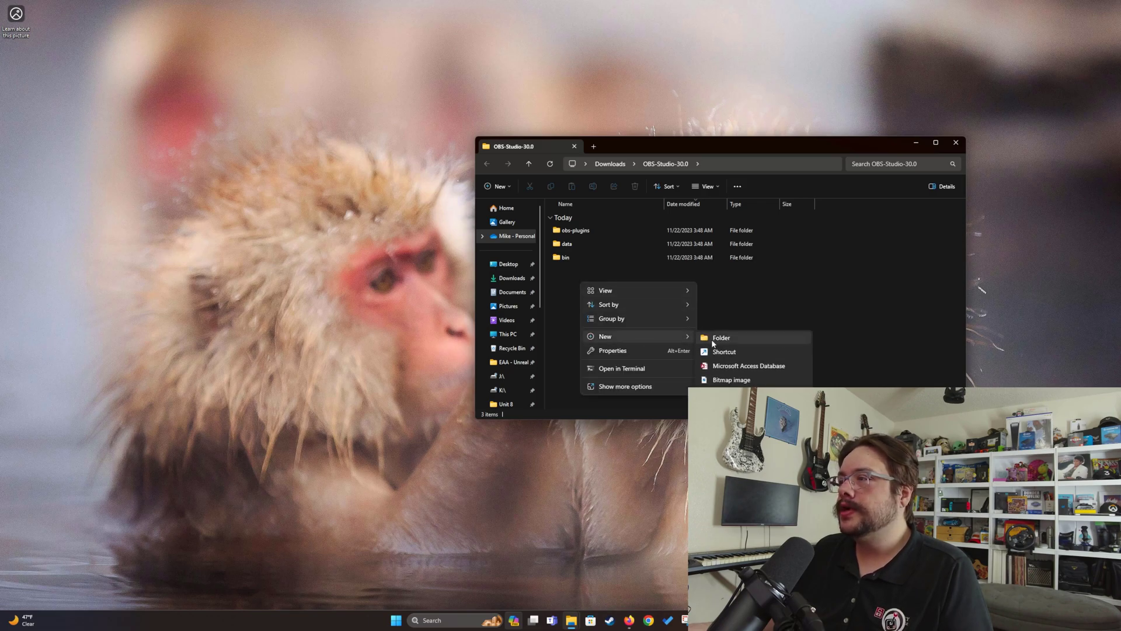
{"action": "left_click", "coordinate": [736, 464]}
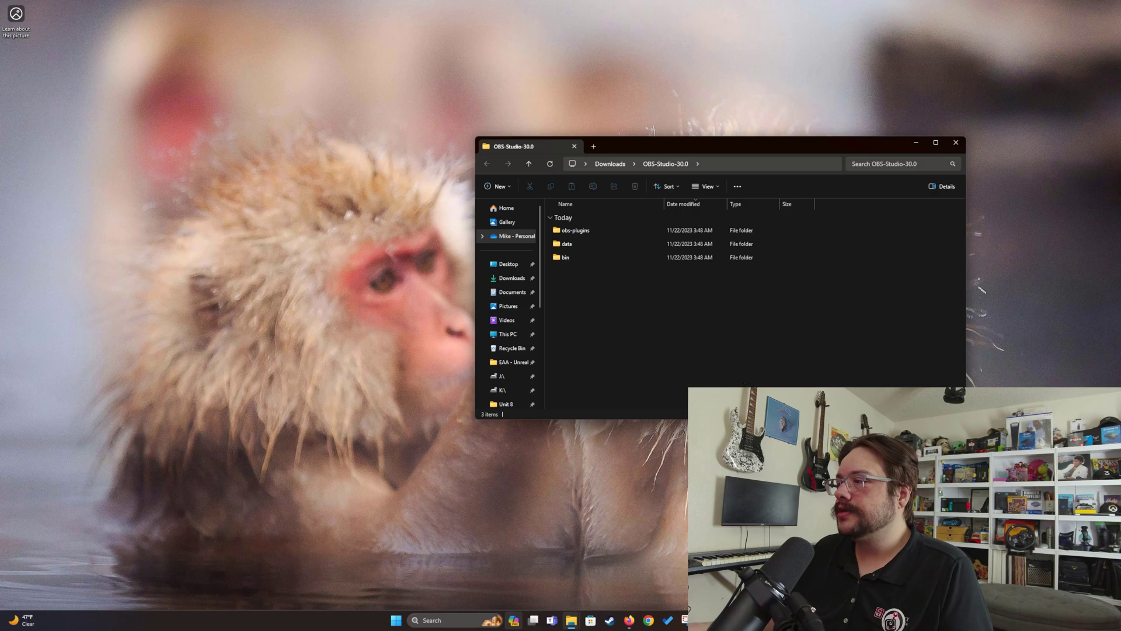
{"action": "type", "text": "portable_"}
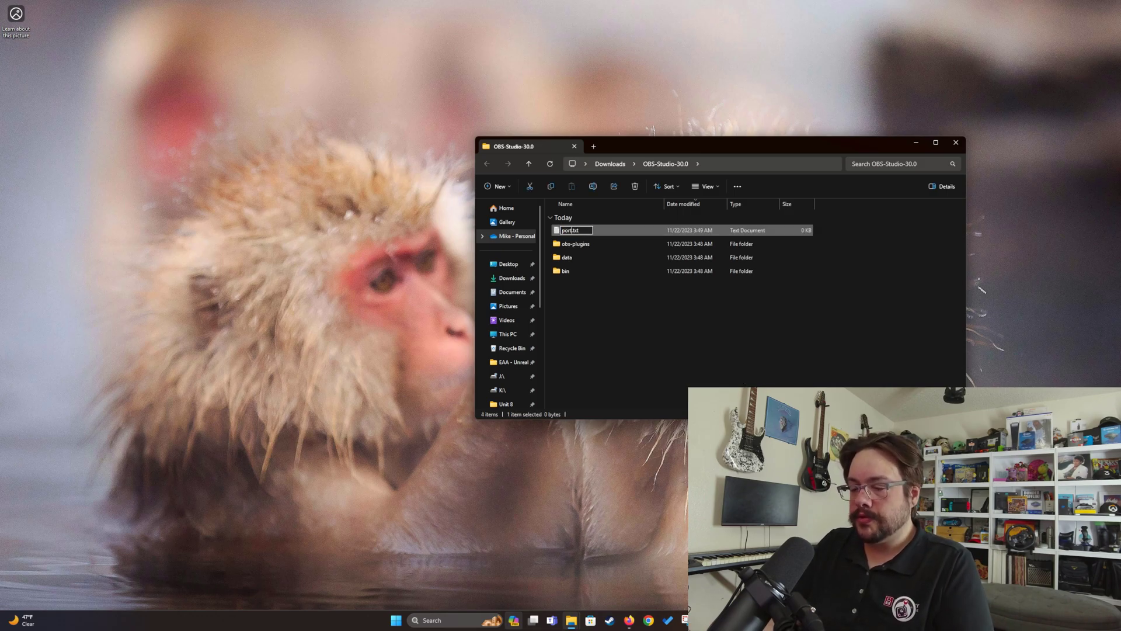
{"action": "type", "text": "mode"}
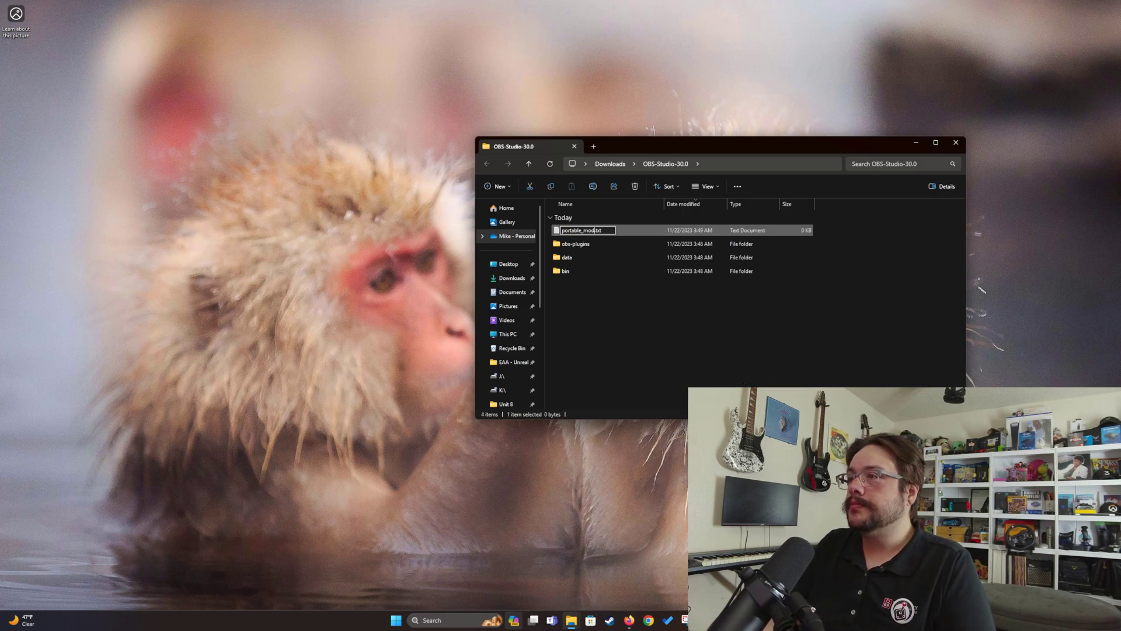
{"action": "key", "text": "Return"}
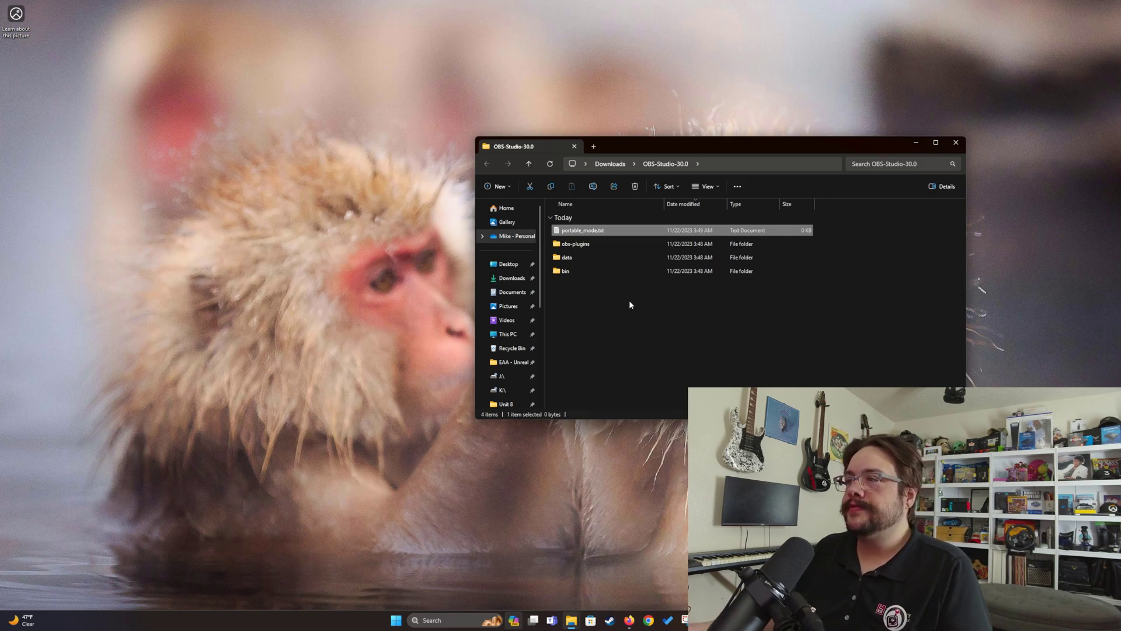
Step: Run obs64.exe from bin\64bit to start OBS Studio 30.0.0 in Portable Mode
{"action": "double_click", "coordinate": [595, 271]}
{"action": "double_click", "coordinate": [579, 230]}
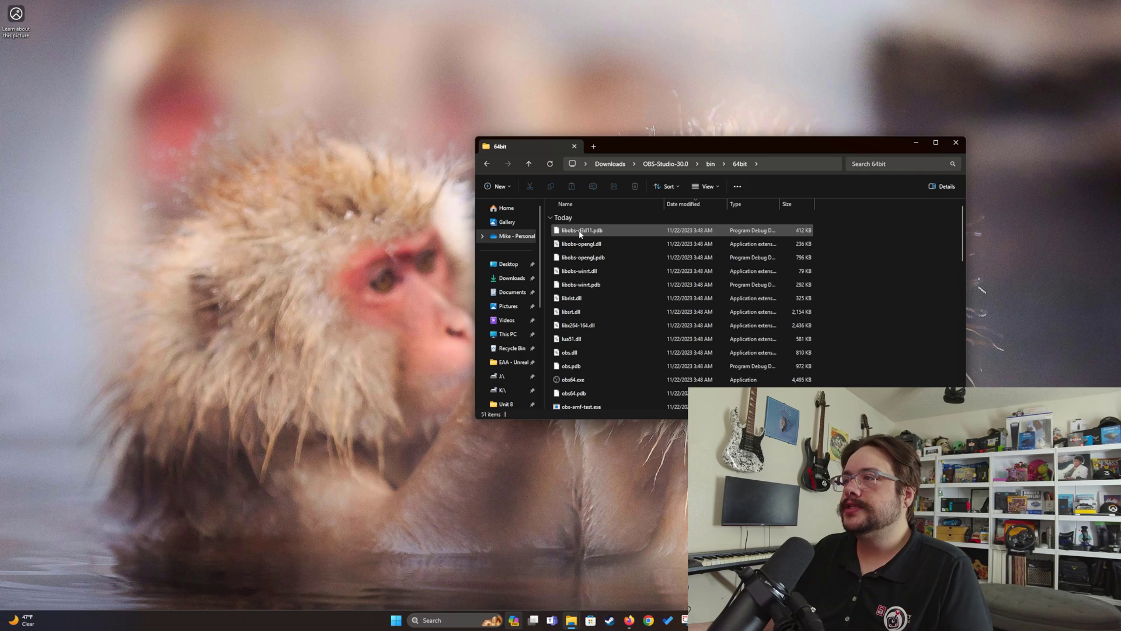
{"action": "double_click", "coordinate": [575, 380]}
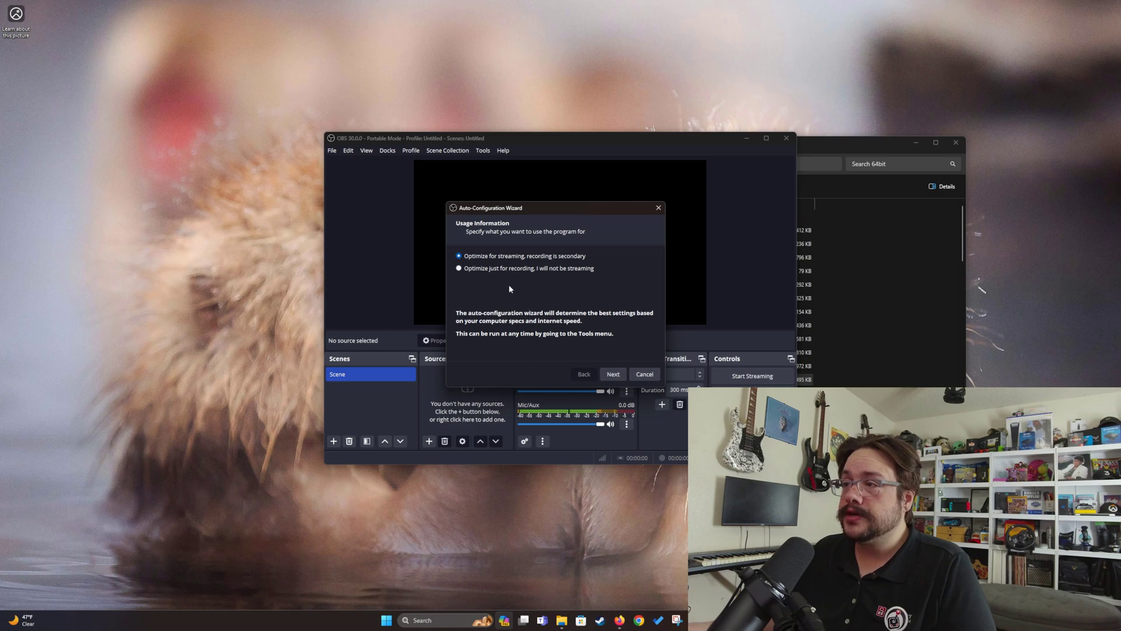
Step: Cancel the Auto-Configuration Wizard, leave the default Scene name unchanged, and close OBS
{"action": "left_click", "coordinate": [645, 374]}
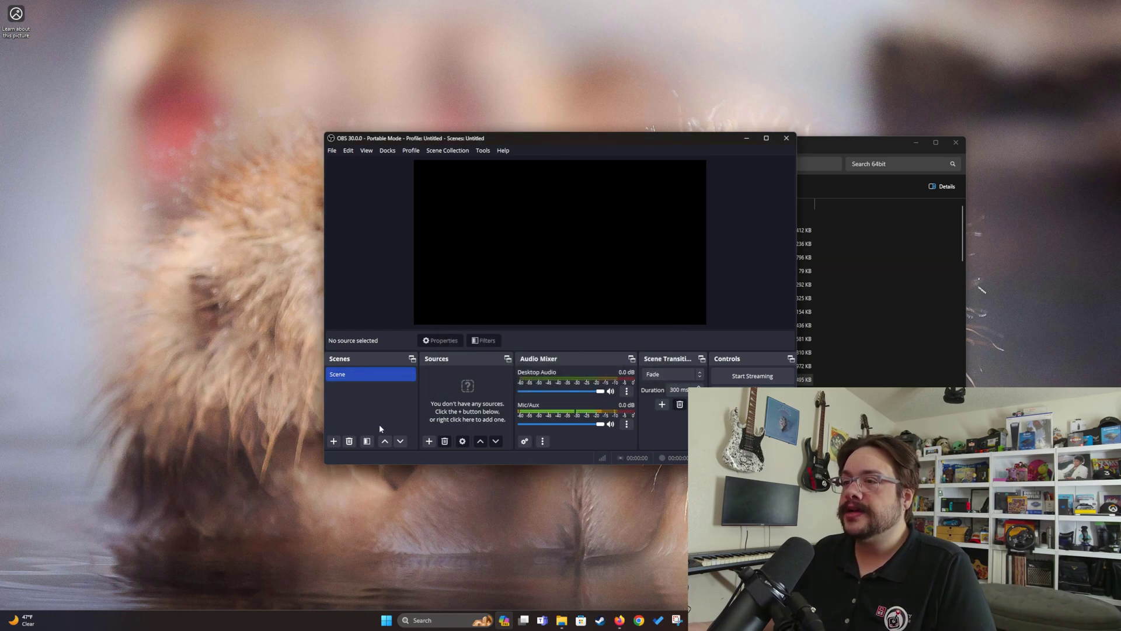
{"action": "right_click", "coordinate": [359, 377]}
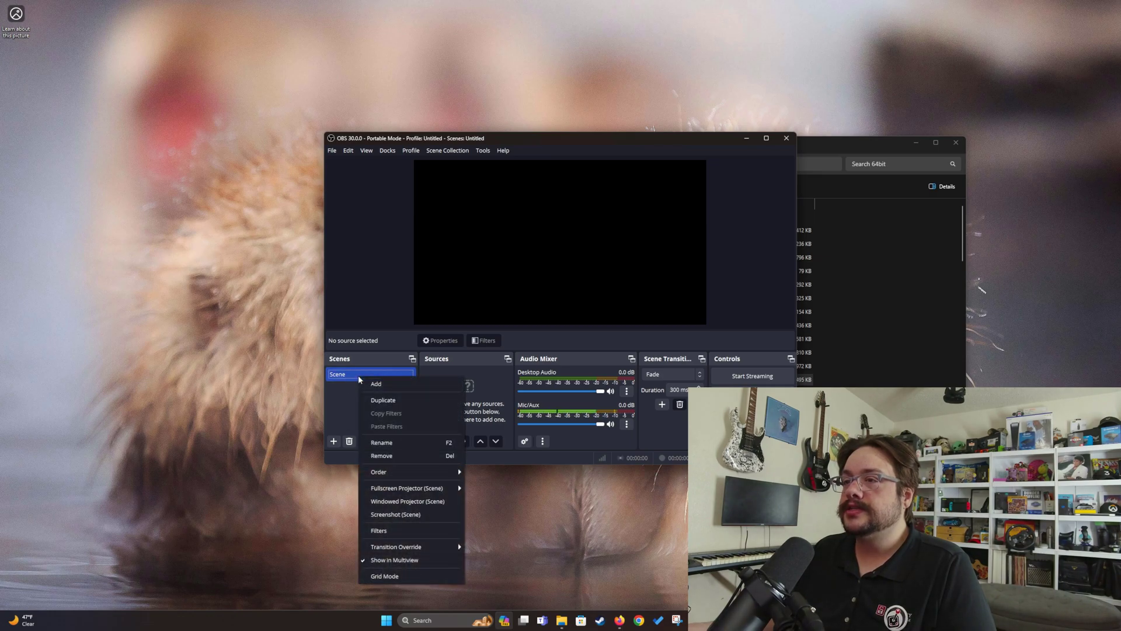
{"action": "left_click", "coordinate": [346, 395]}
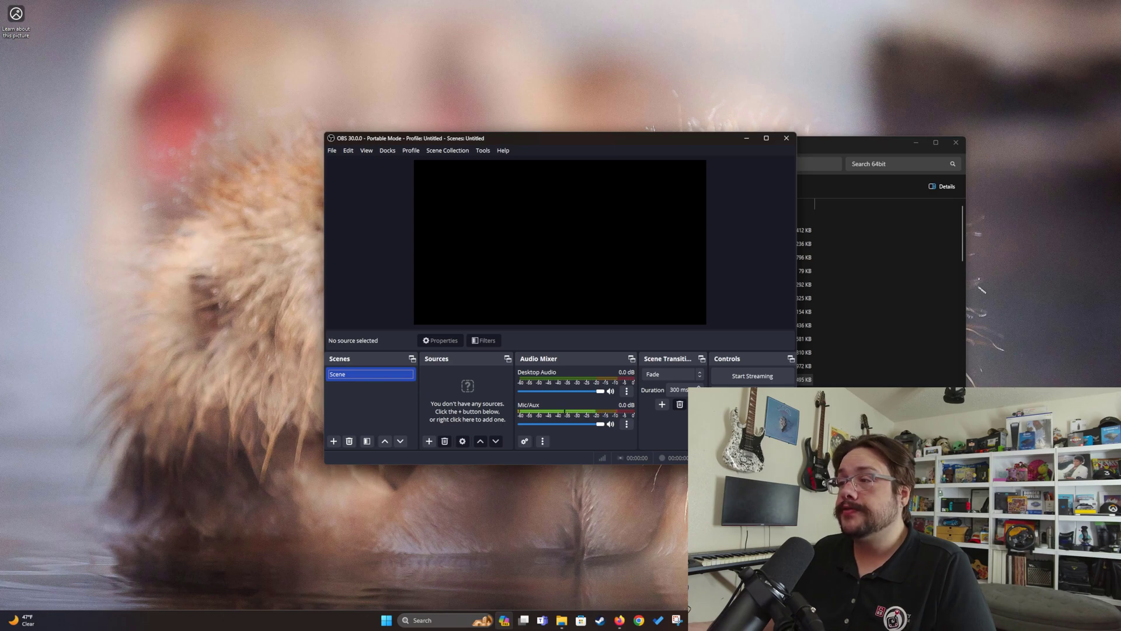
{"action": "key", "text": "Return"}
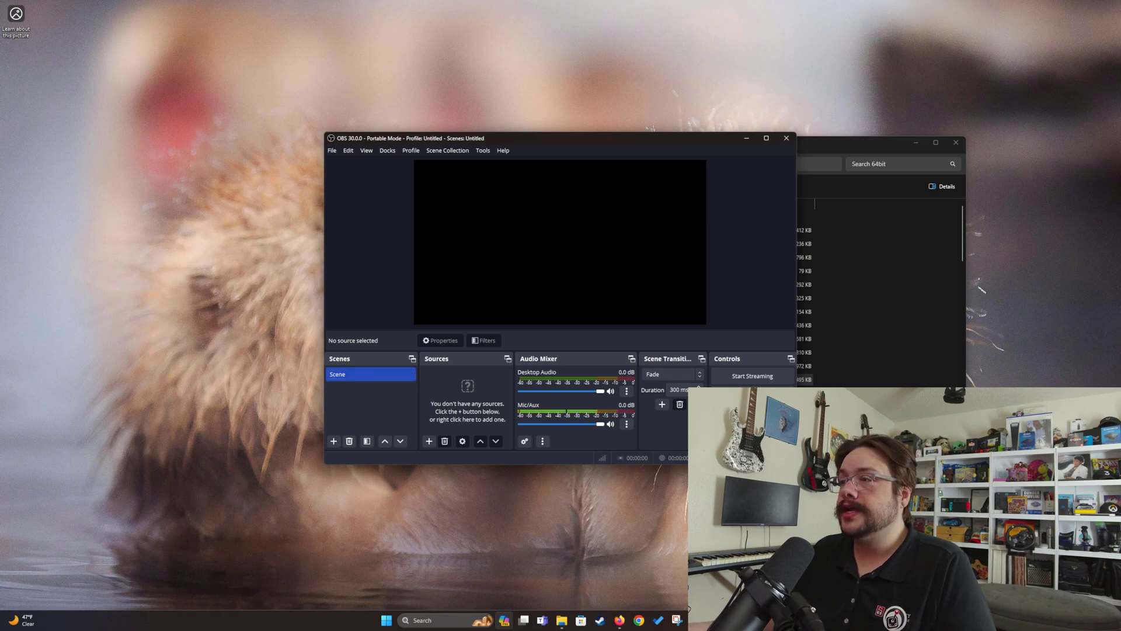
{"action": "key", "text": "alt+F4"}
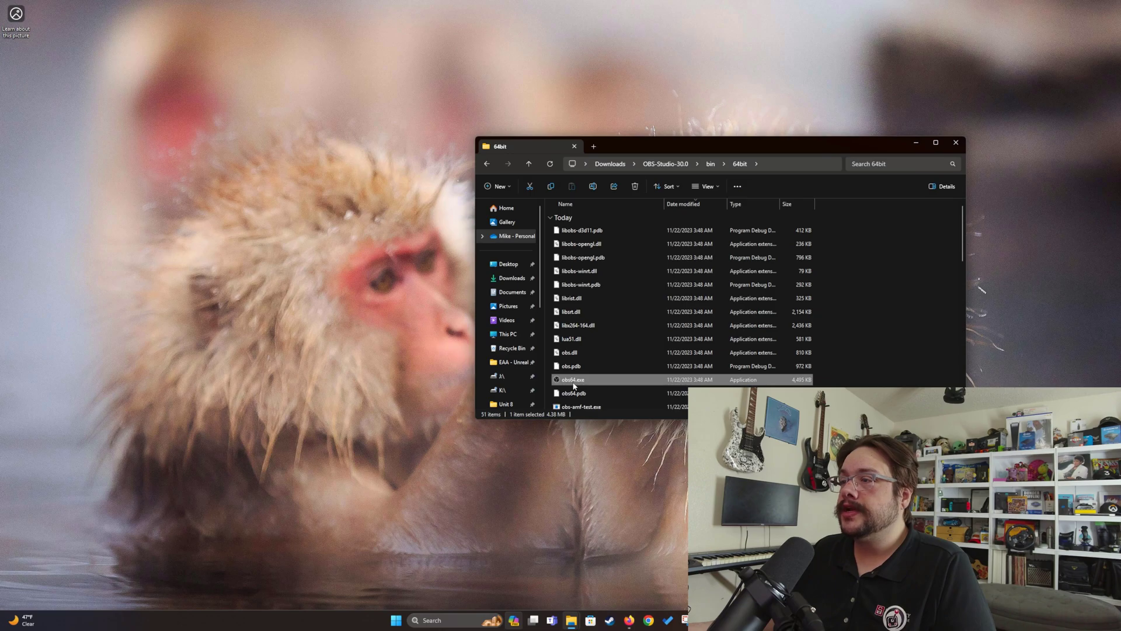
Step: Create a shortcut to obs64.exe in the 64bit folder and cut it
{"action": "right_click", "coordinate": [576, 382]}
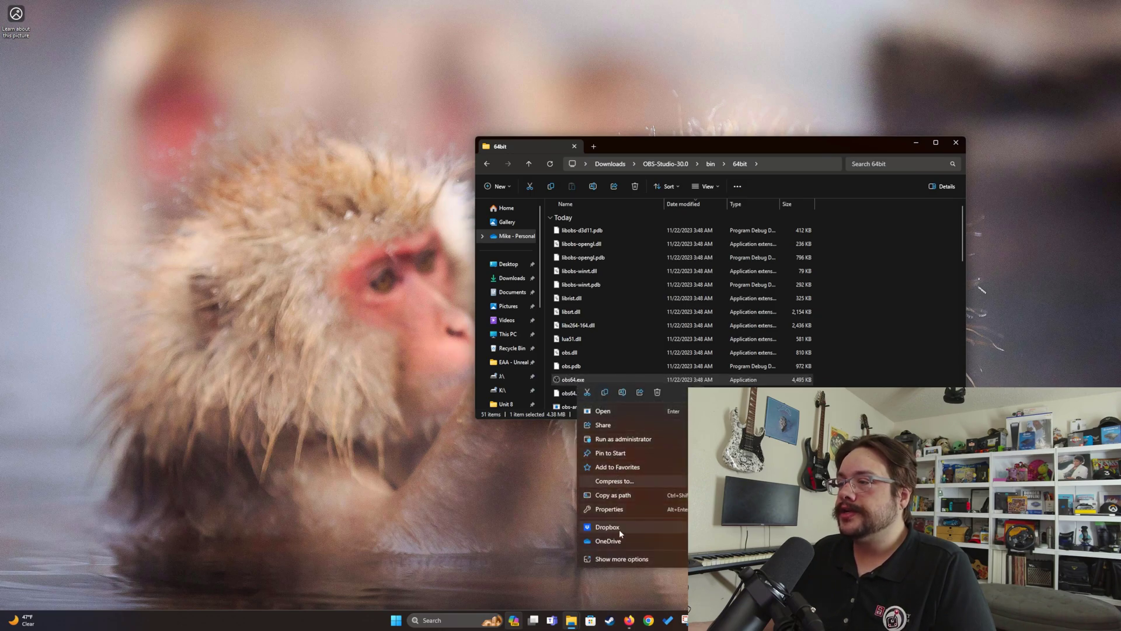
{"action": "left_click", "coordinate": [608, 561]}
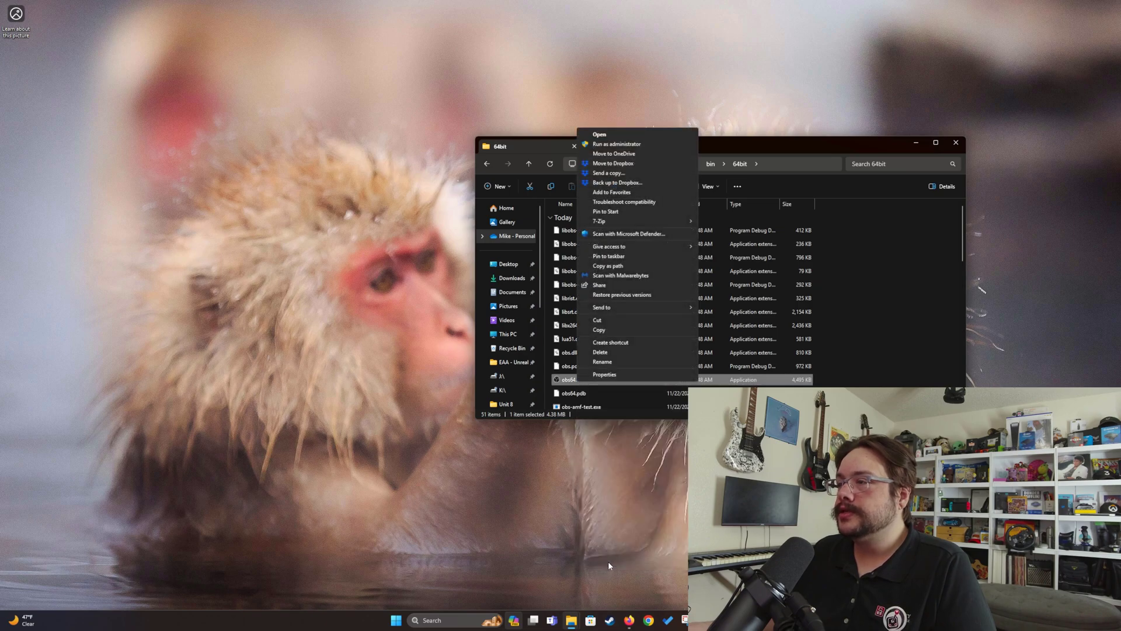
{"action": "left_click", "coordinate": [616, 341]}
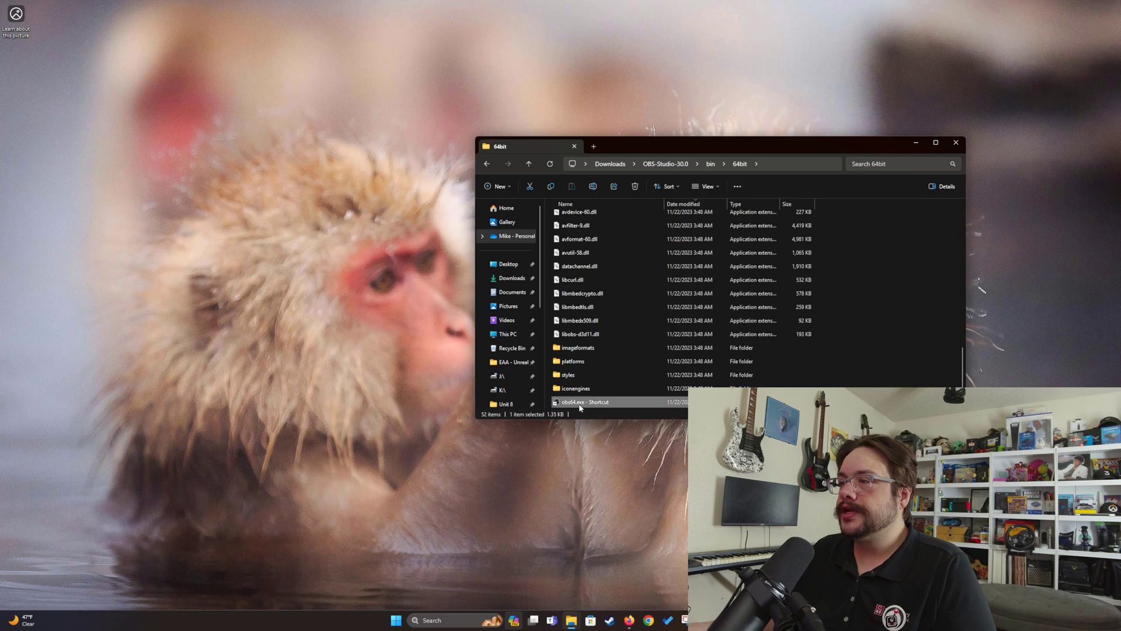
{"action": "right_click", "coordinate": [580, 404]}
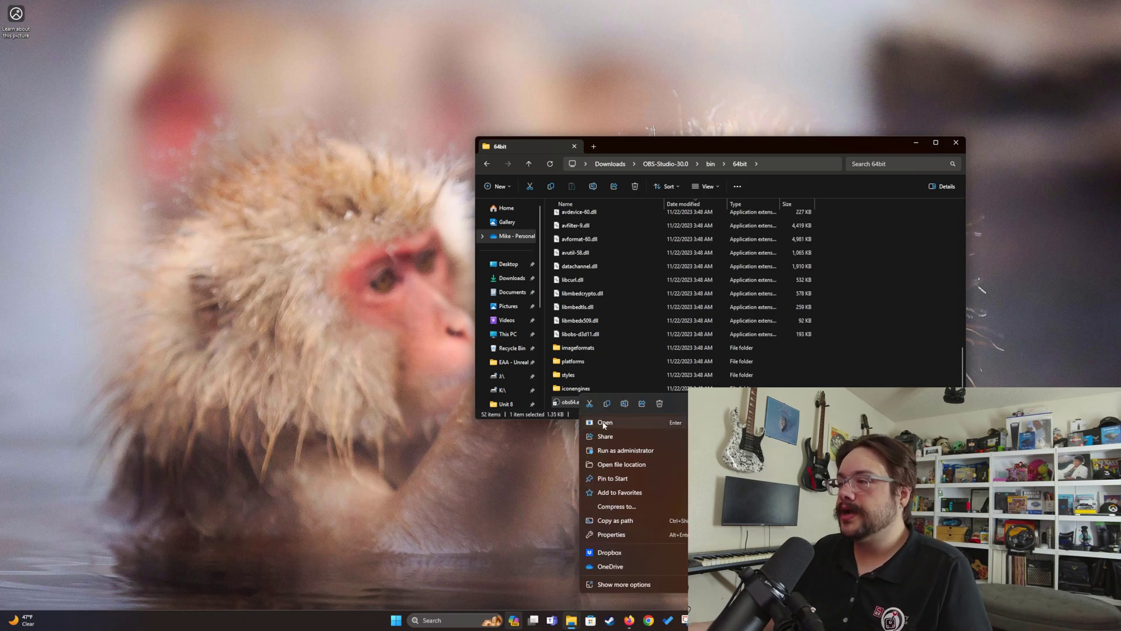
{"action": "left_click", "coordinate": [590, 403]}
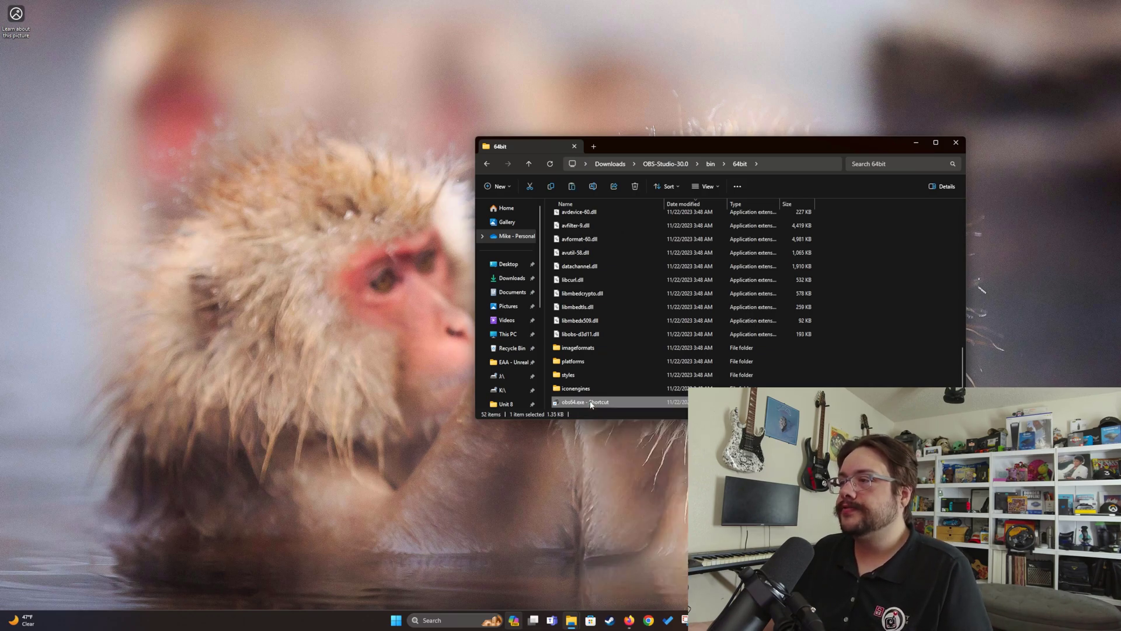
Step: Paste the shortcut into the OBS-Studio-30.0 folder and rename it OBS
{"action": "left_click", "coordinate": [665, 164]}
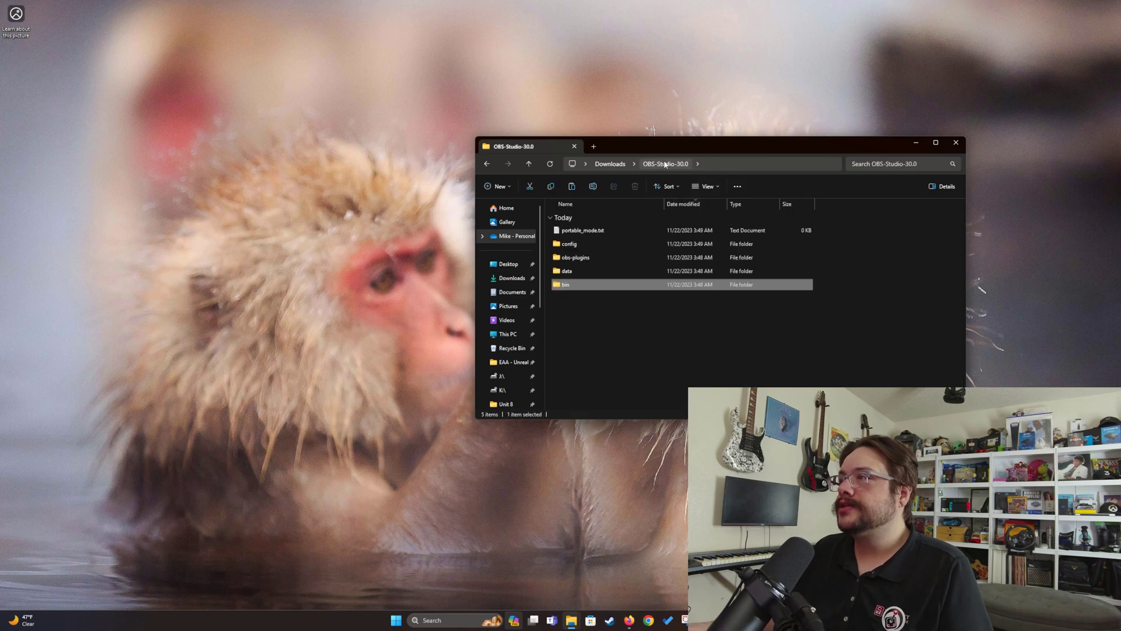
{"action": "right_click", "coordinate": [580, 302]}
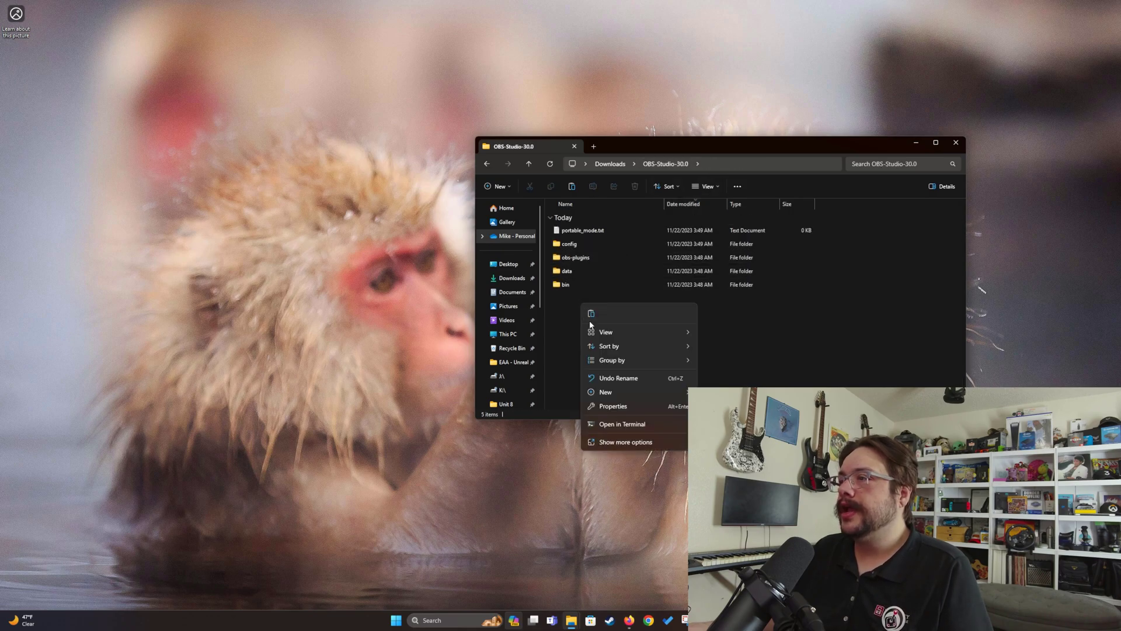
{"action": "left_click", "coordinate": [591, 314]}
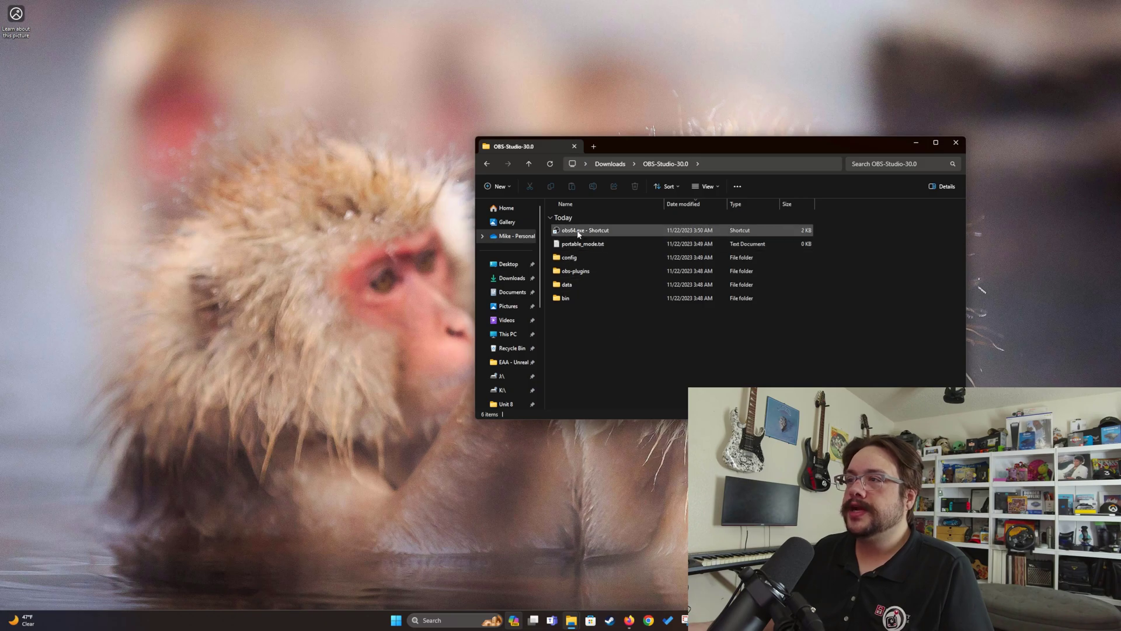
{"action": "left_click", "coordinate": [578, 232]}
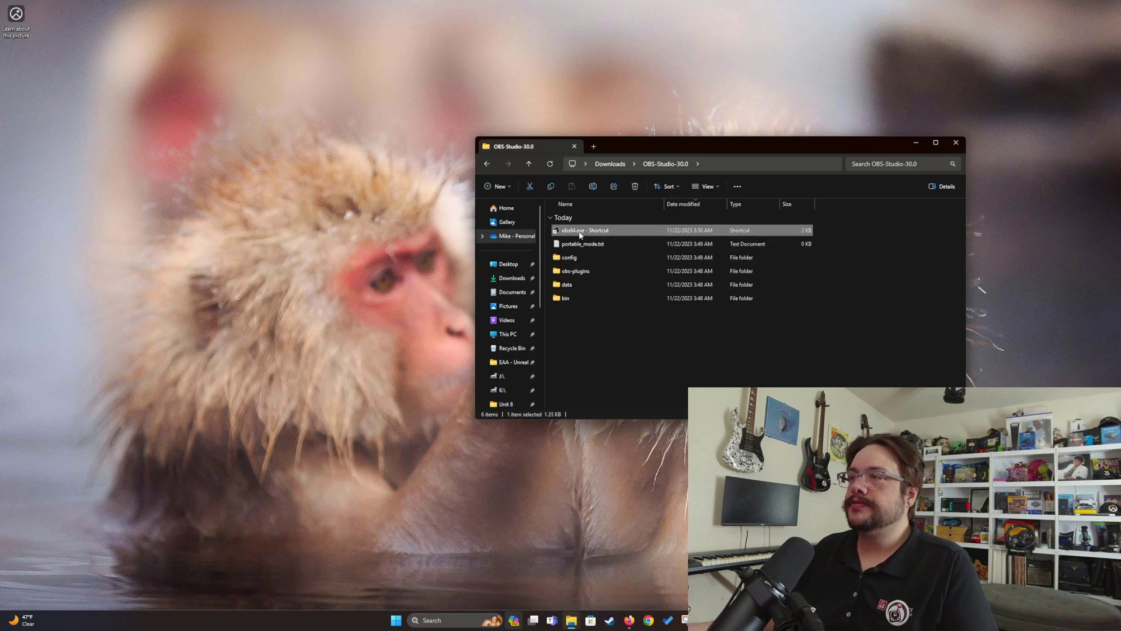
{"action": "left_click", "coordinate": [579, 232]}
{"action": "type", "text": "OBS"}
{"action": "key", "text": "Return"}
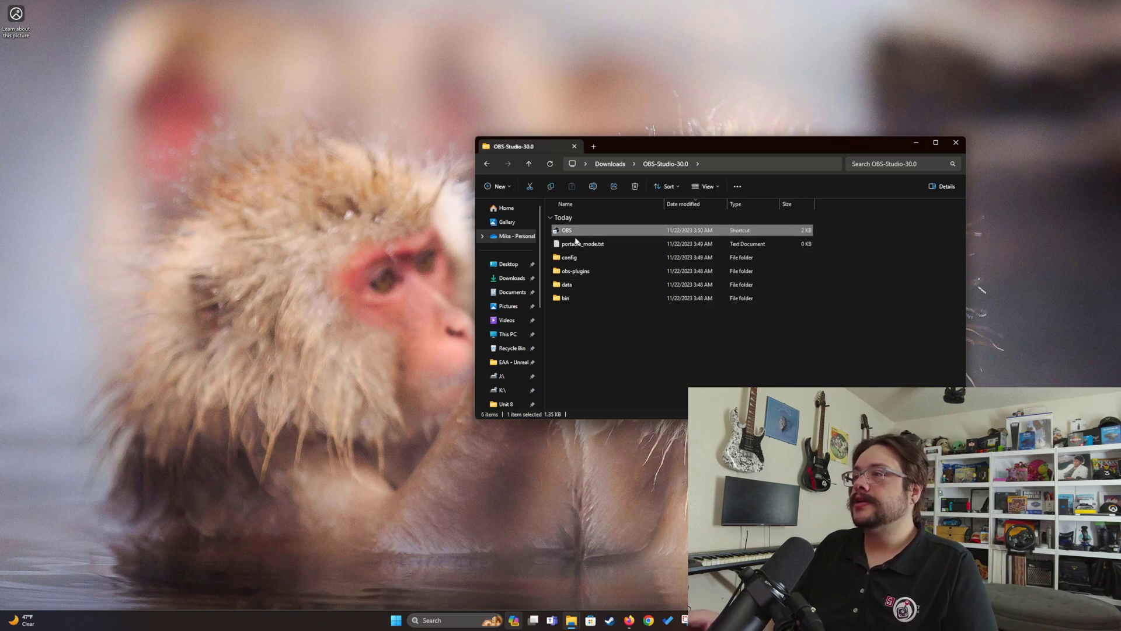
{"action": "left_click", "coordinate": [636, 332]}
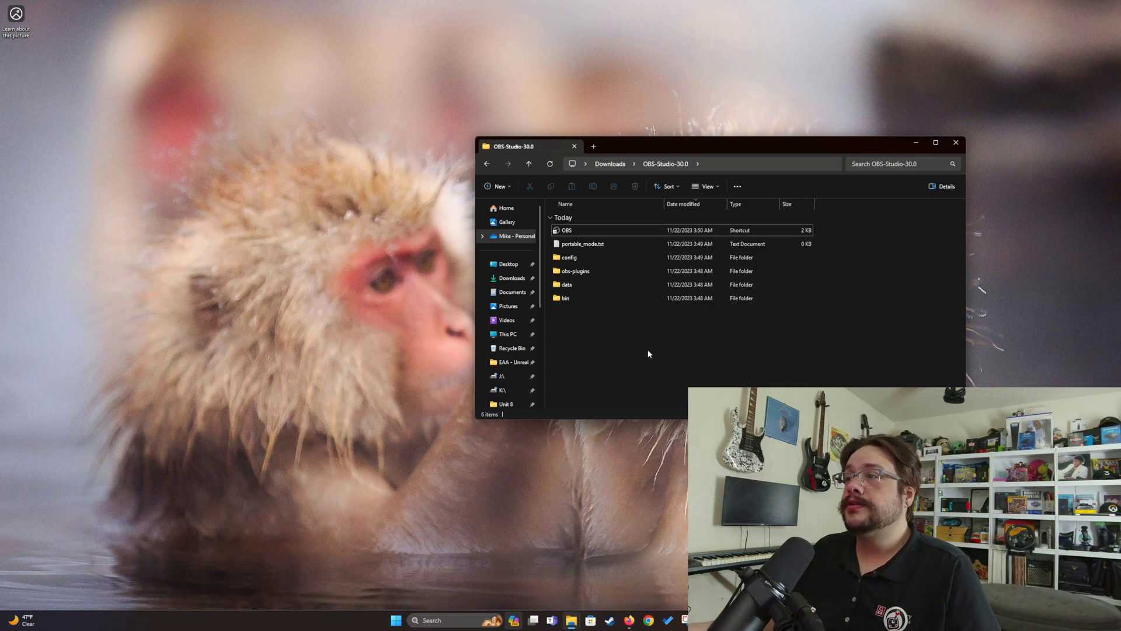
Step: Create a new desktop folder named YouTube OBS
{"action": "right_click", "coordinate": [317, 215]}
{"action": "mouse_move", "coordinate": [343, 282]}
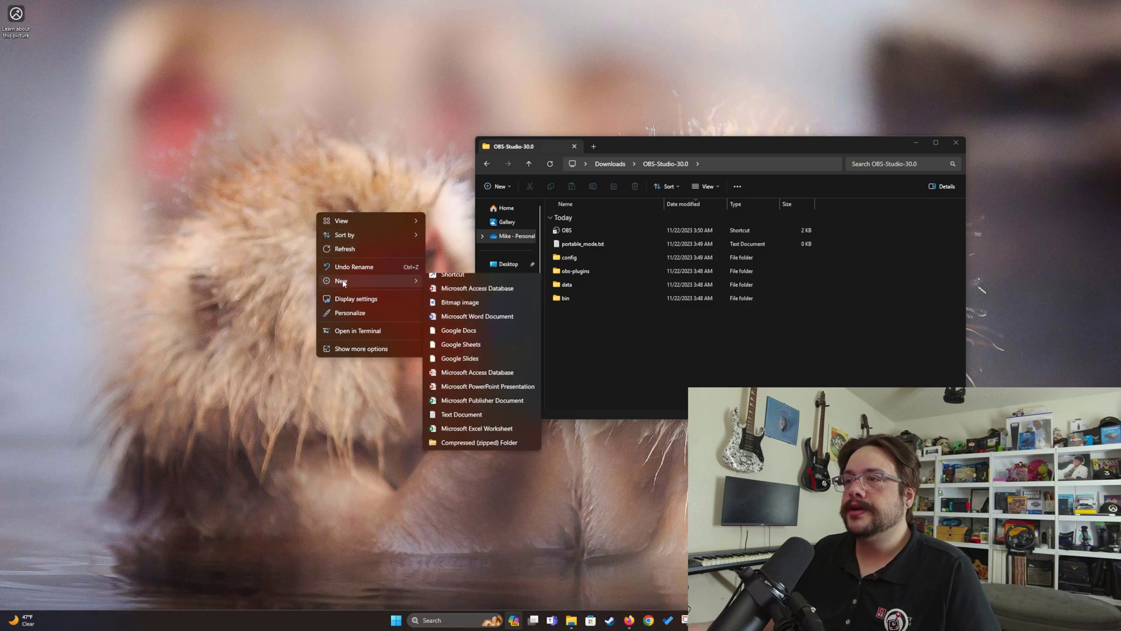
{"action": "left_click", "coordinate": [447, 283]}
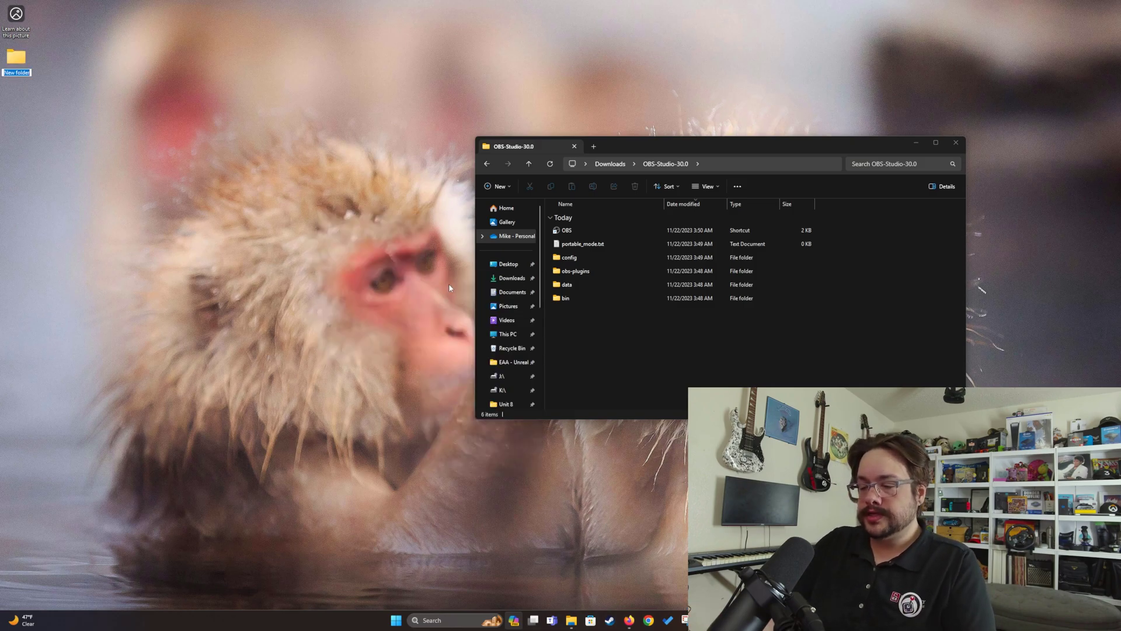
{"action": "type", "text": "YouTube"}
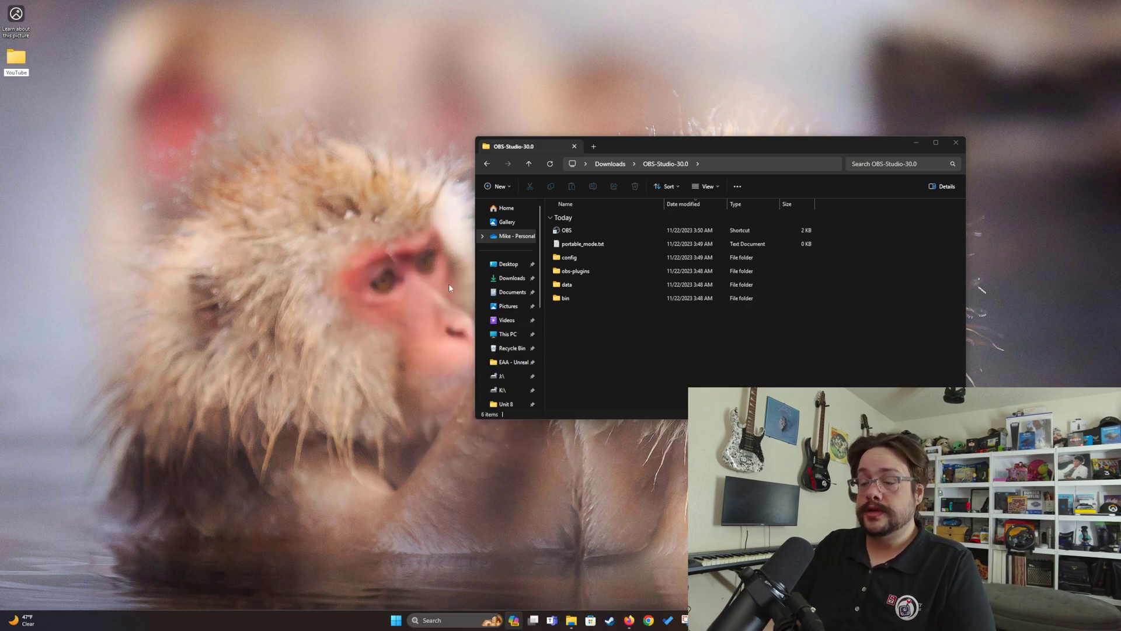
{"action": "type", "text": " OBS"}
{"action": "key", "text": "Return"}
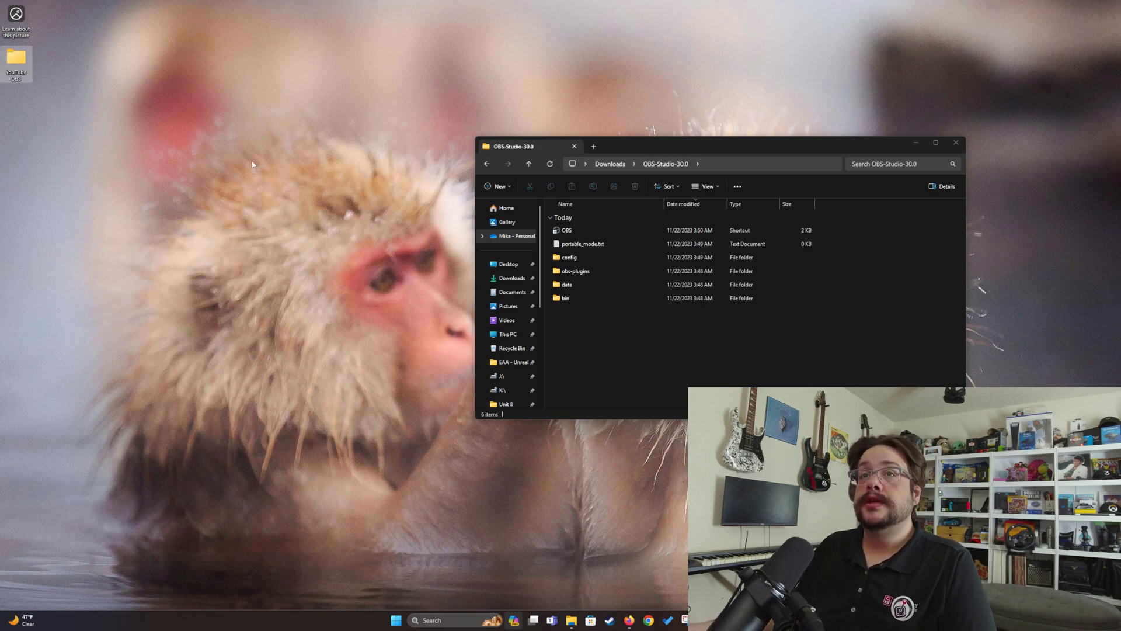
Step: Create a second desktop folder named Twitch OBS
{"action": "right_click", "coordinate": [56, 147]}
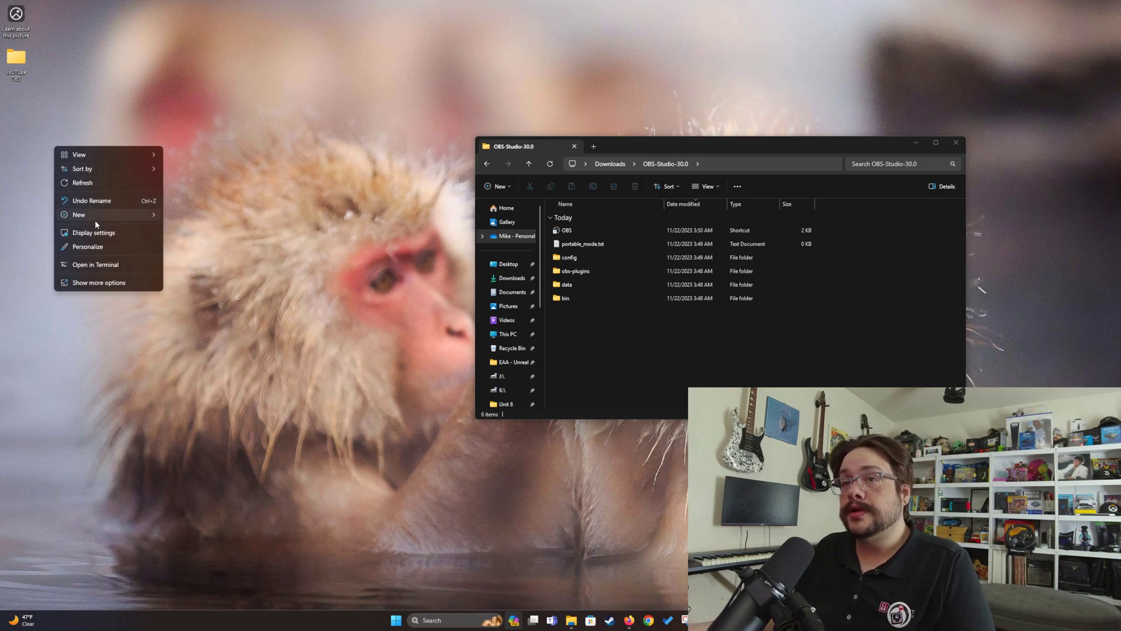
{"action": "mouse_move", "coordinate": [94, 216]}
{"action": "left_click", "coordinate": [181, 223]}
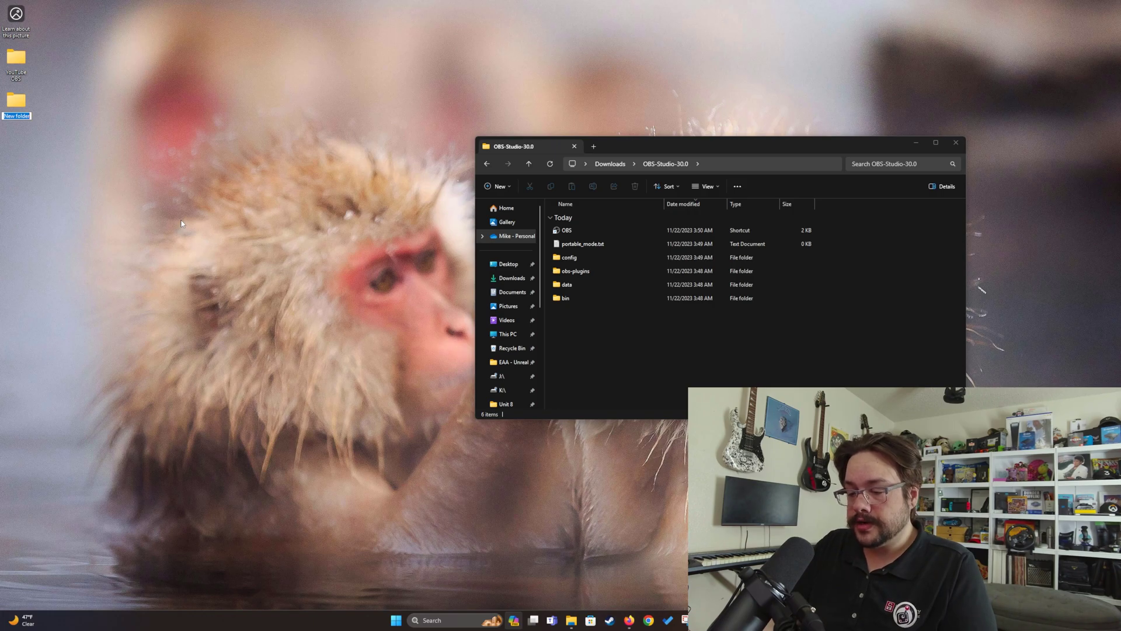
{"action": "type", "text": "Twitch OBS"}
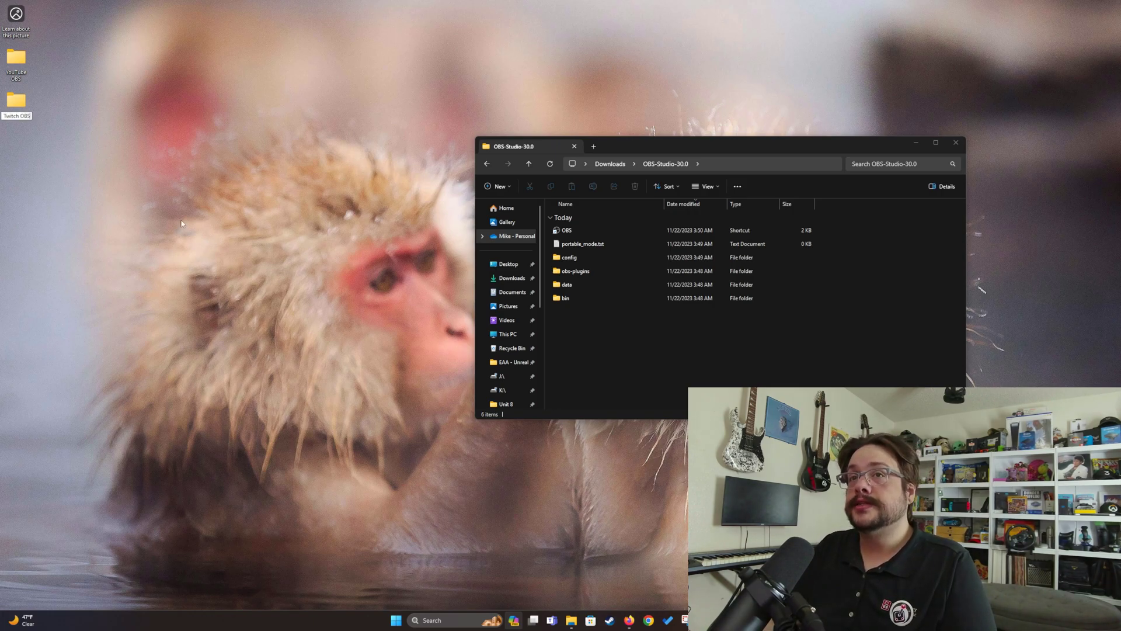
{"action": "key", "text": "Return"}
{"action": "left_click", "coordinate": [18, 62]}
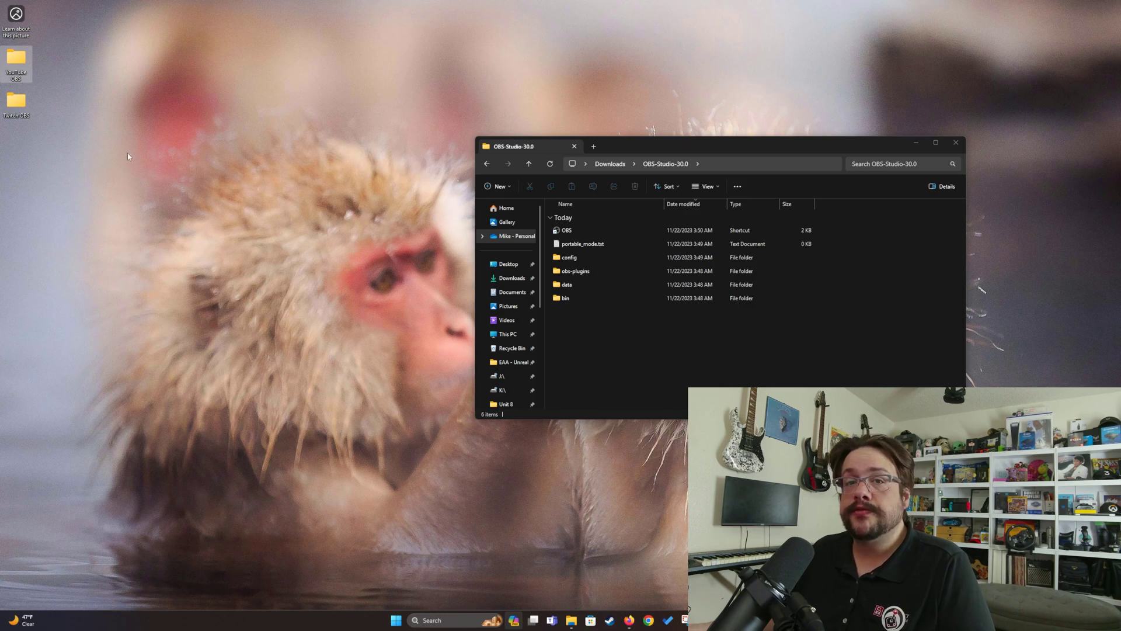
{"action": "left_click", "coordinate": [13, 104]}
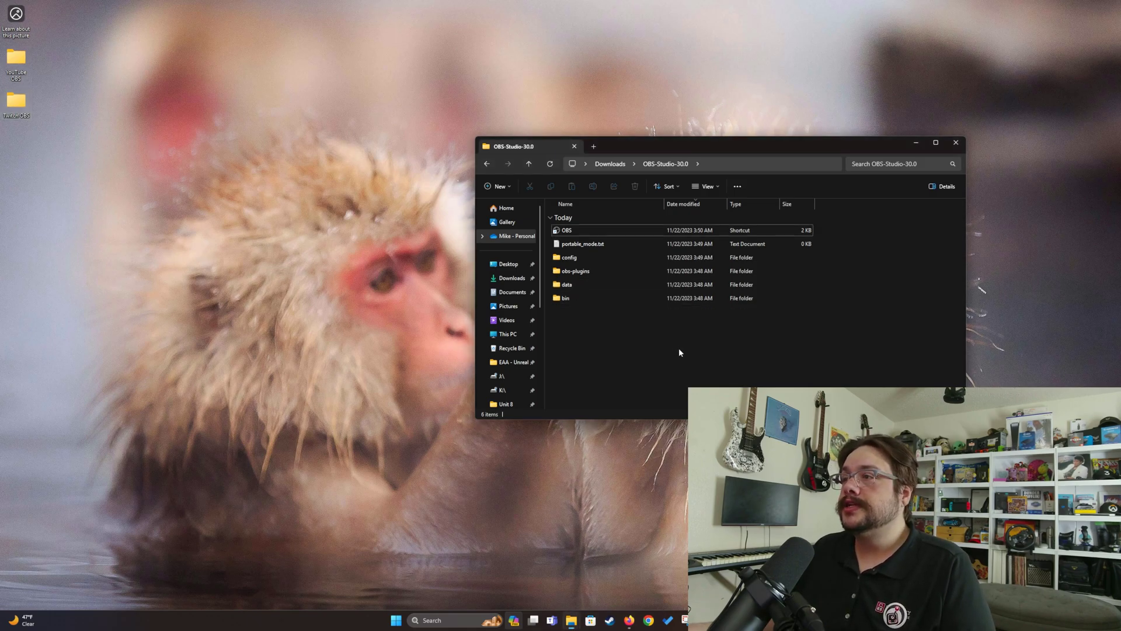
Step: Paste copies of bin, config, data, obs-plugins and portable_mode.txt into YouTube OBS and Twitch OBS
{"action": "left_click_drag", "start_coordinate": [680, 352], "coordinate": [572, 246]}
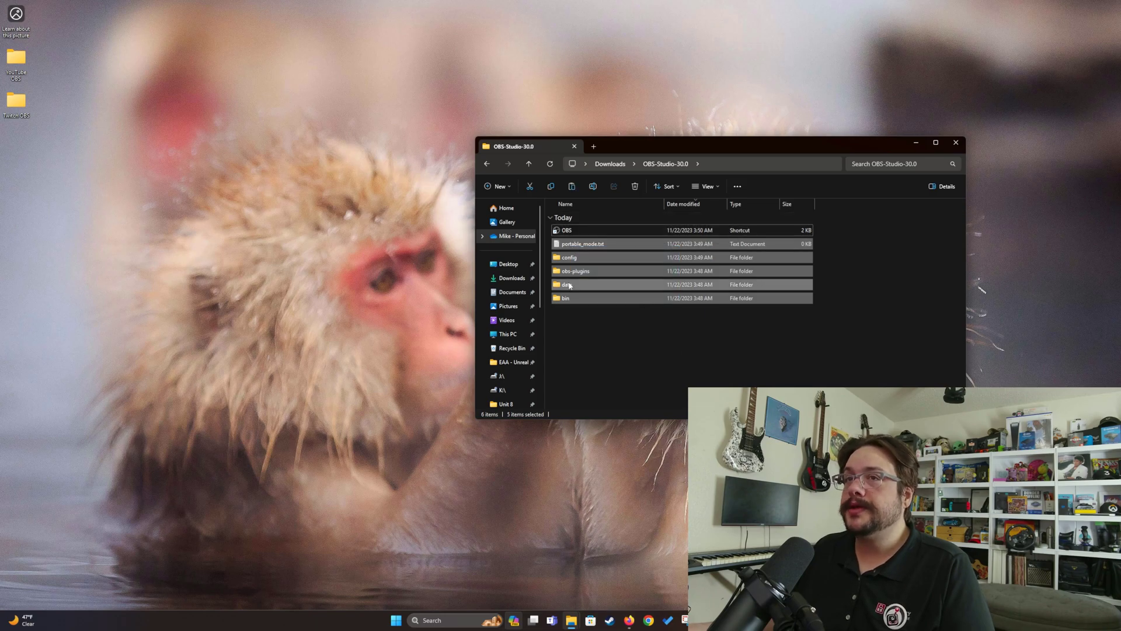
{"action": "double_click", "coordinate": [16, 58]}
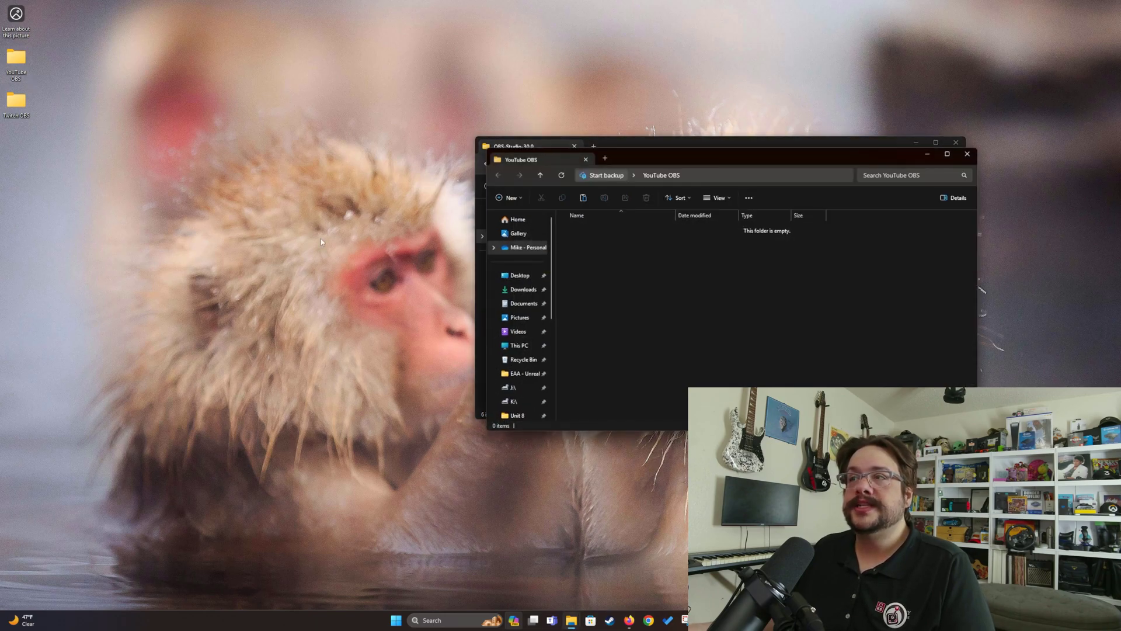
{"action": "key", "text": "ctrl+v"}
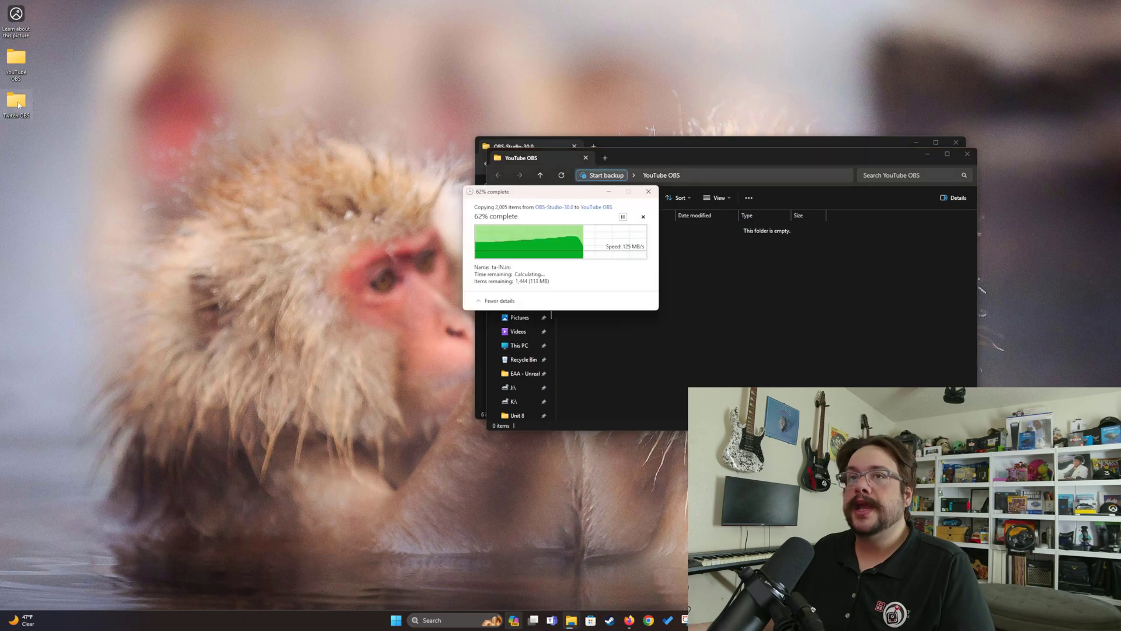
{"action": "double_click", "coordinate": [16, 102]}
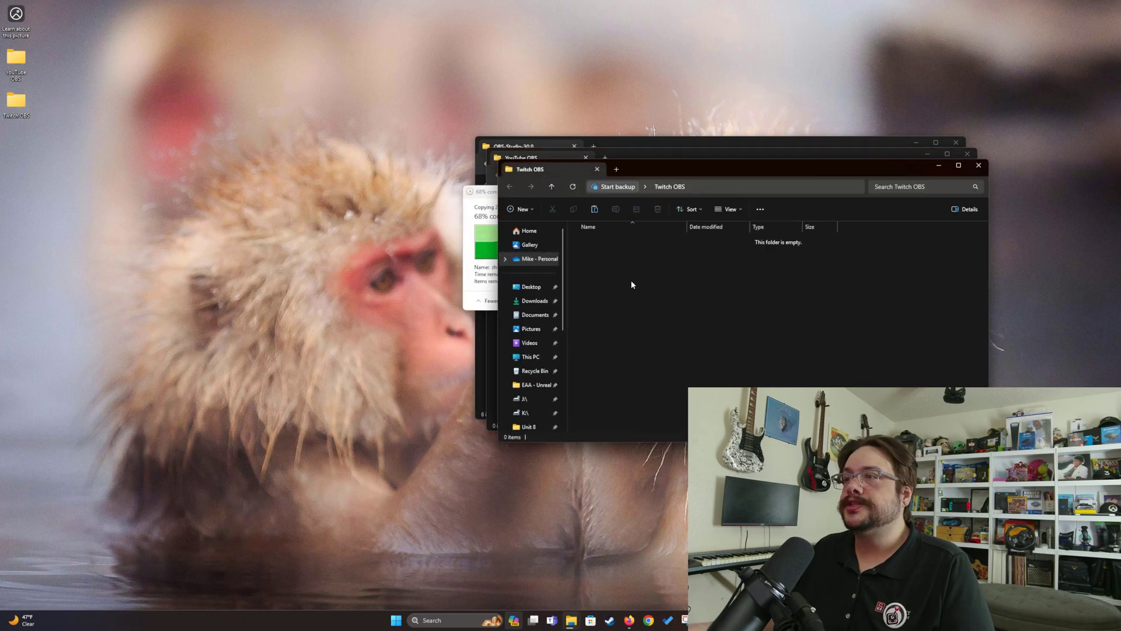
{"action": "key", "text": "ctrl+v"}
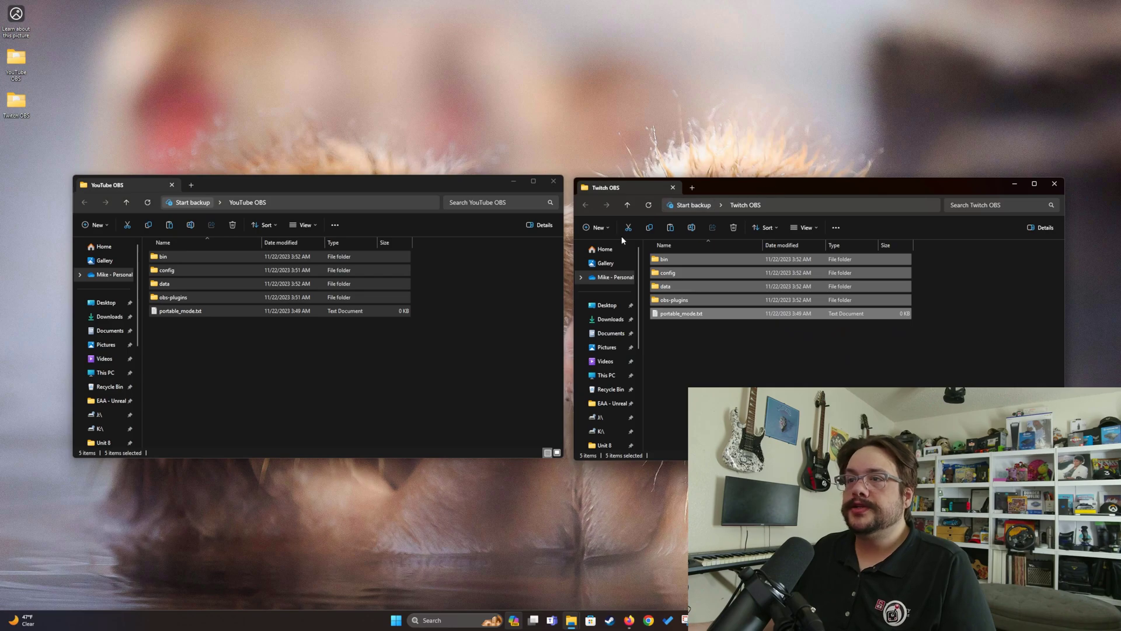
Step: Create a shortcut to obs64.exe inside YouTube OBS's bin\64bit folder
{"action": "left_click", "coordinate": [476, 315]}
{"action": "left_click", "coordinate": [761, 368]}
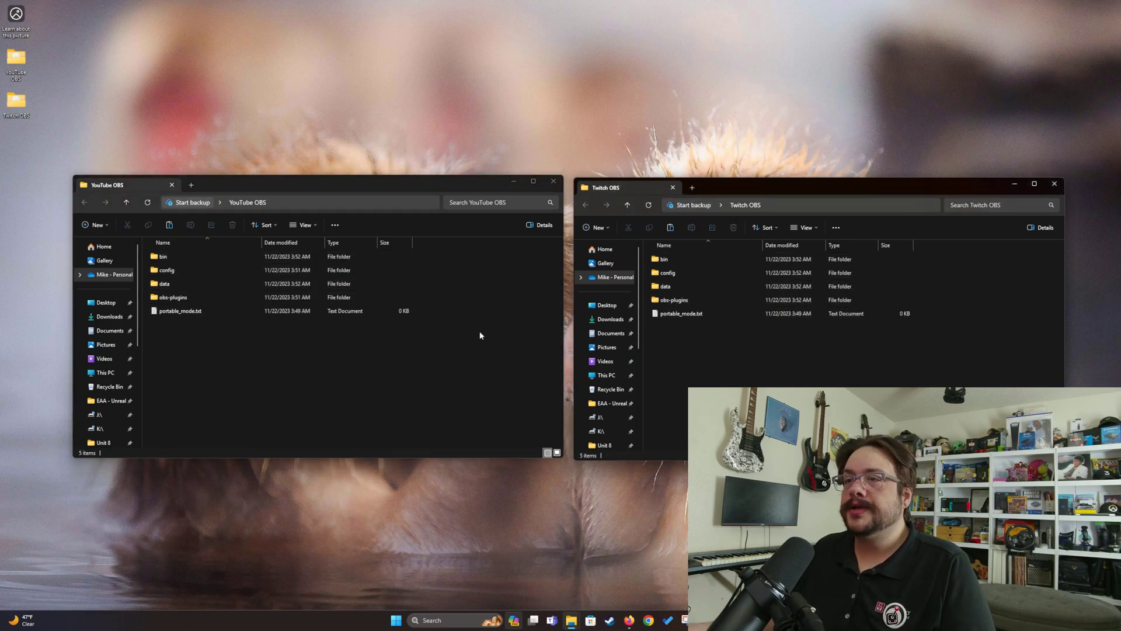
{"action": "double_click", "coordinate": [183, 258]}
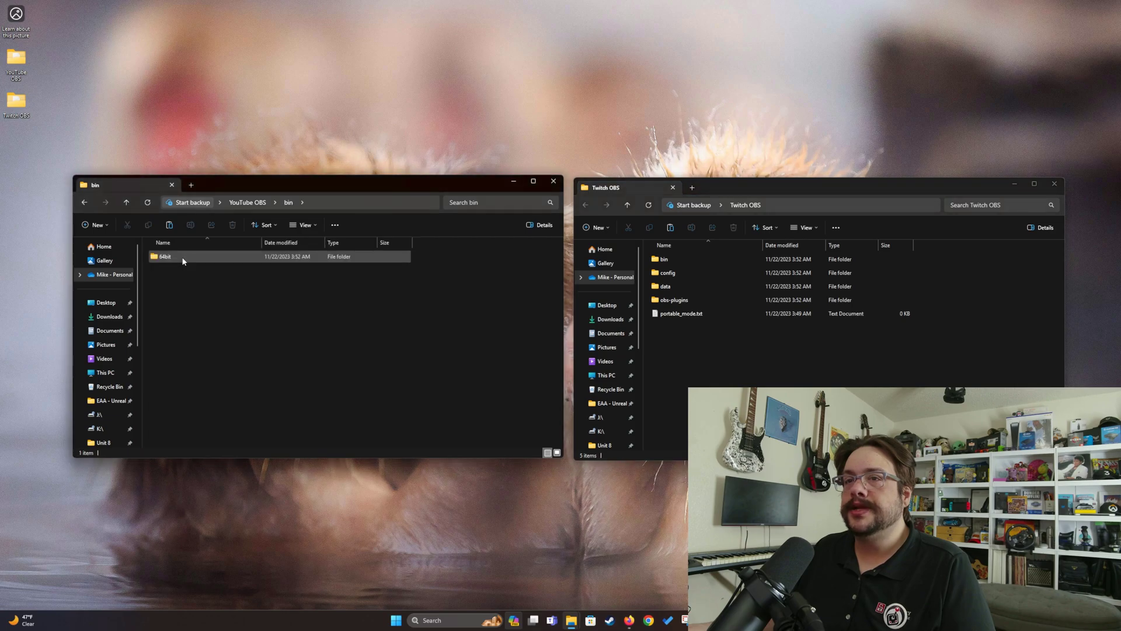
{"action": "double_click", "coordinate": [183, 257]}
{"action": "scroll", "coordinate": [183, 264], "scroll_direction": "down", "scroll_amount": 10}
{"action": "scroll", "coordinate": [183, 264], "scroll_direction": "up", "scroll_amount": 5}
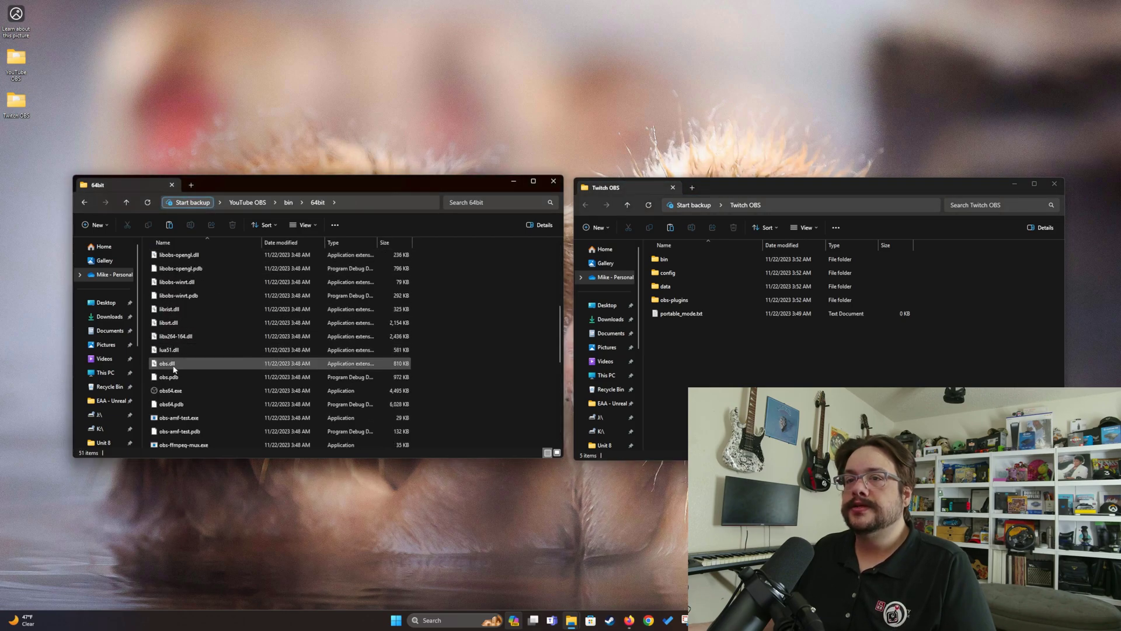
{"action": "right_click", "coordinate": [174, 390]}
{"action": "right_click", "coordinate": [164, 390]}
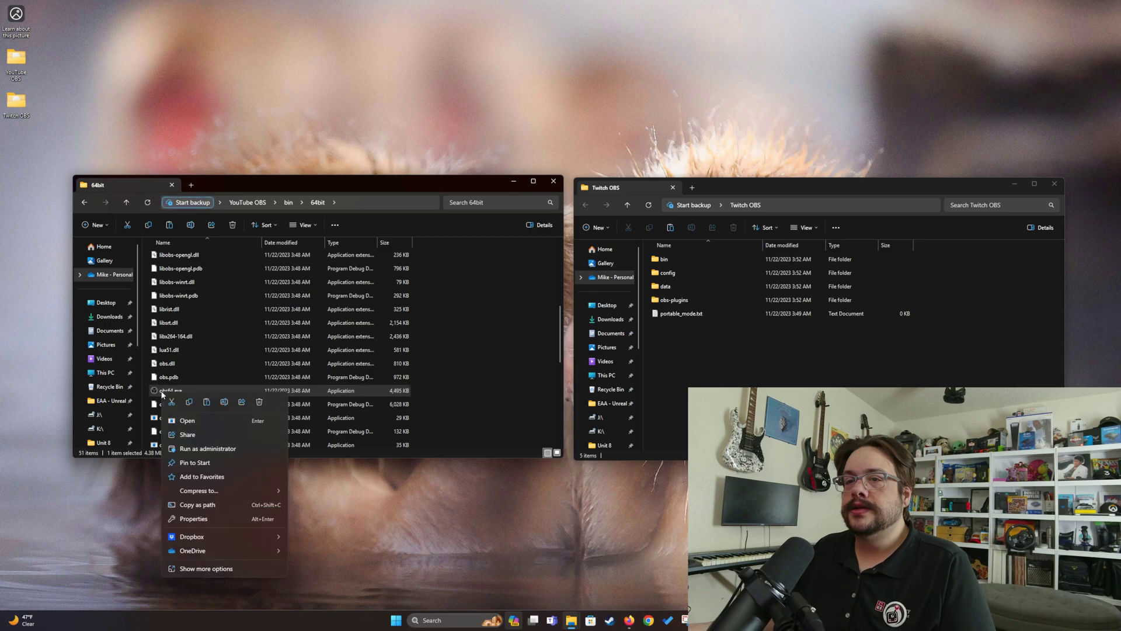
{"action": "left_click", "coordinate": [202, 572]}
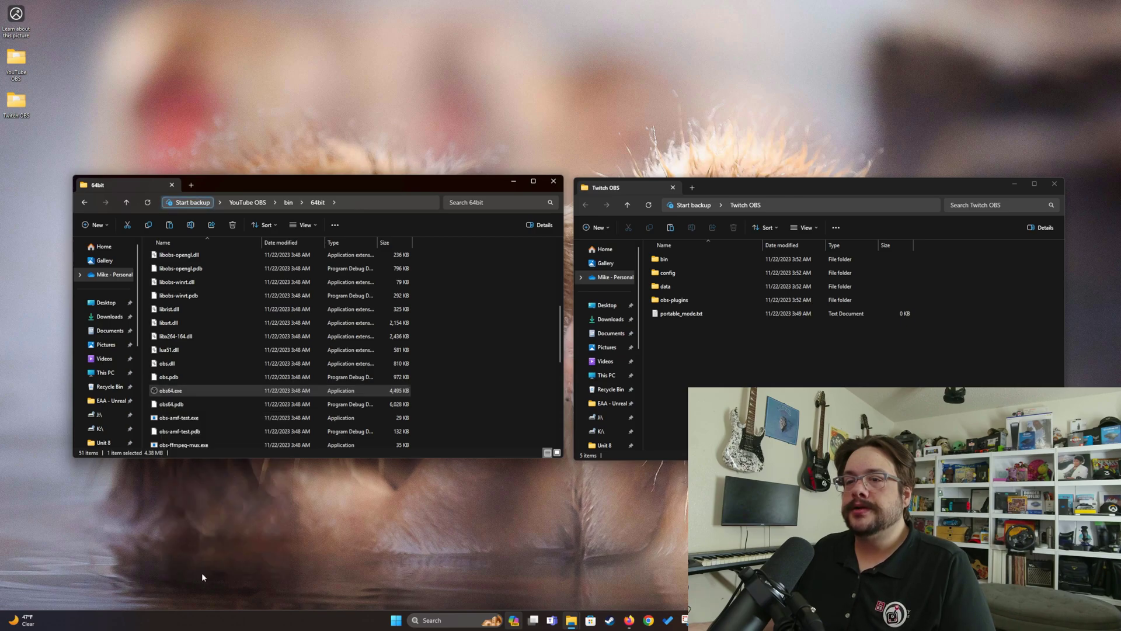
{"action": "left_click", "coordinate": [217, 351]}
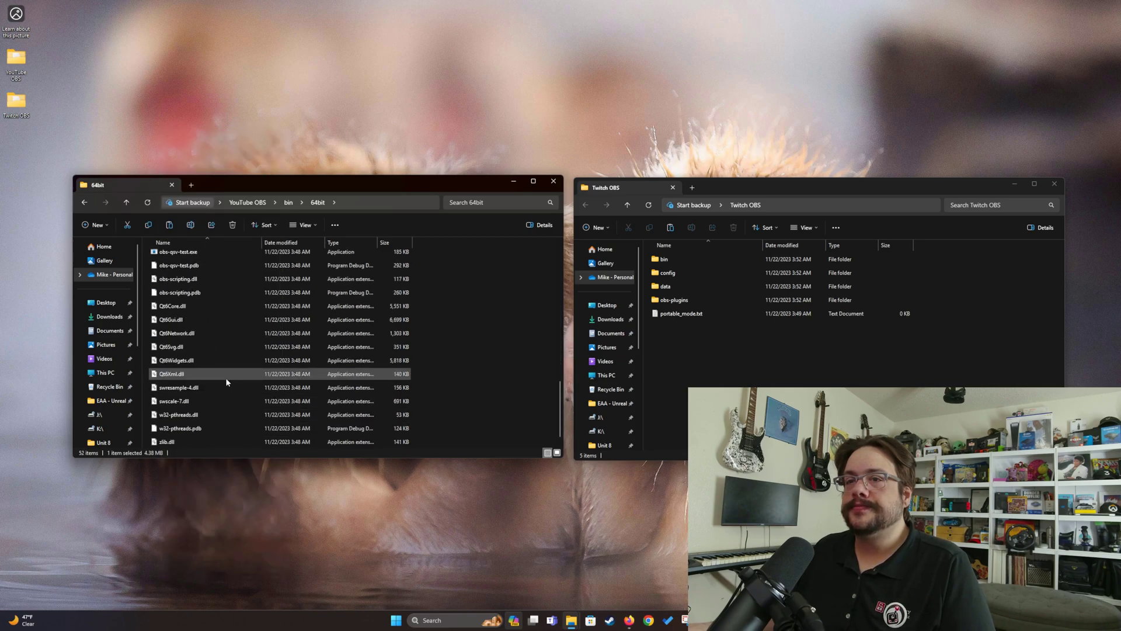
Step: Move the shortcut to the top of YouTube OBS and rename it OBS
{"action": "left_click", "coordinate": [254, 203]}
{"action": "key", "text": "ctrl+v"}
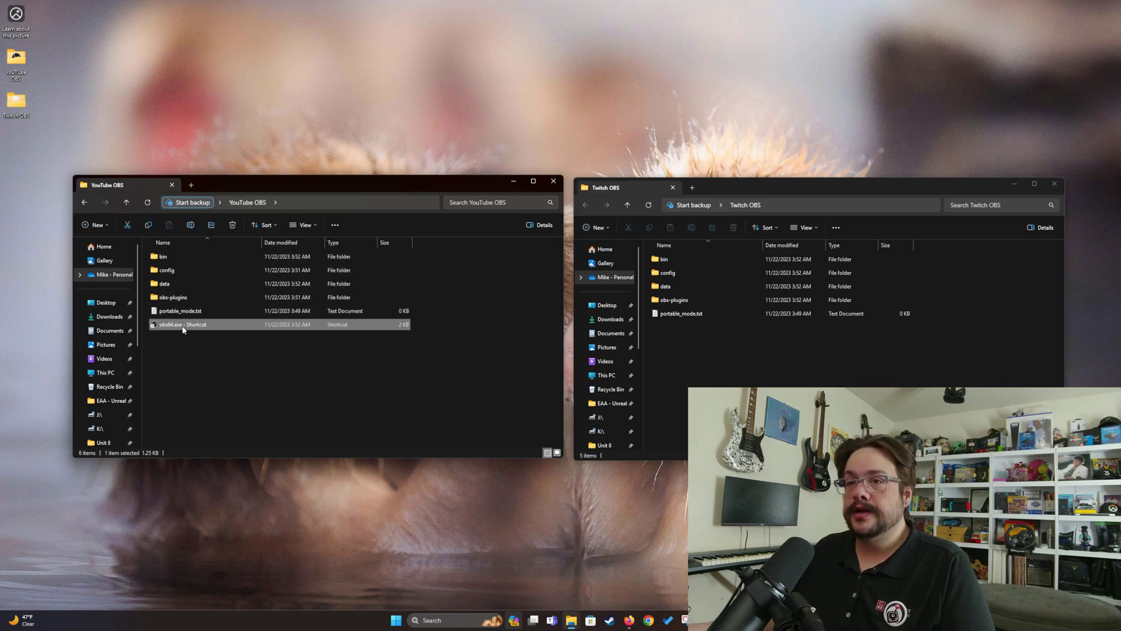
{"action": "left_click", "coordinate": [182, 325]}
{"action": "type", "text": "OBS"}
{"action": "key", "text": "Return"}
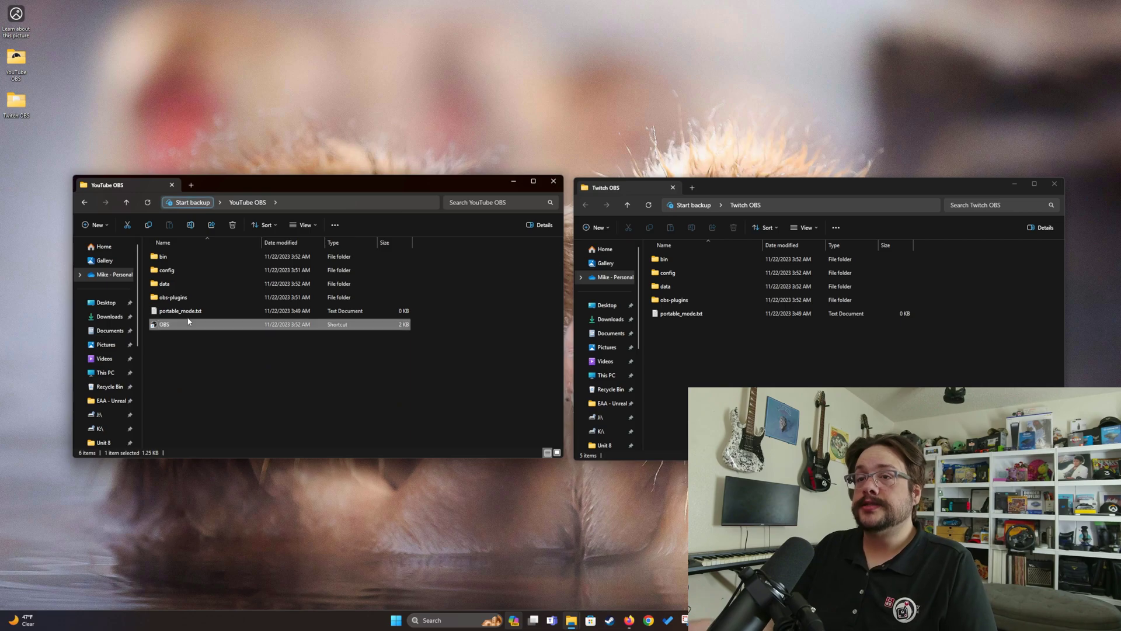
Step: Create a shortcut to obs64.exe inside Twitch OBS's bin\64bit folder
{"action": "double_click", "coordinate": [671, 258]}
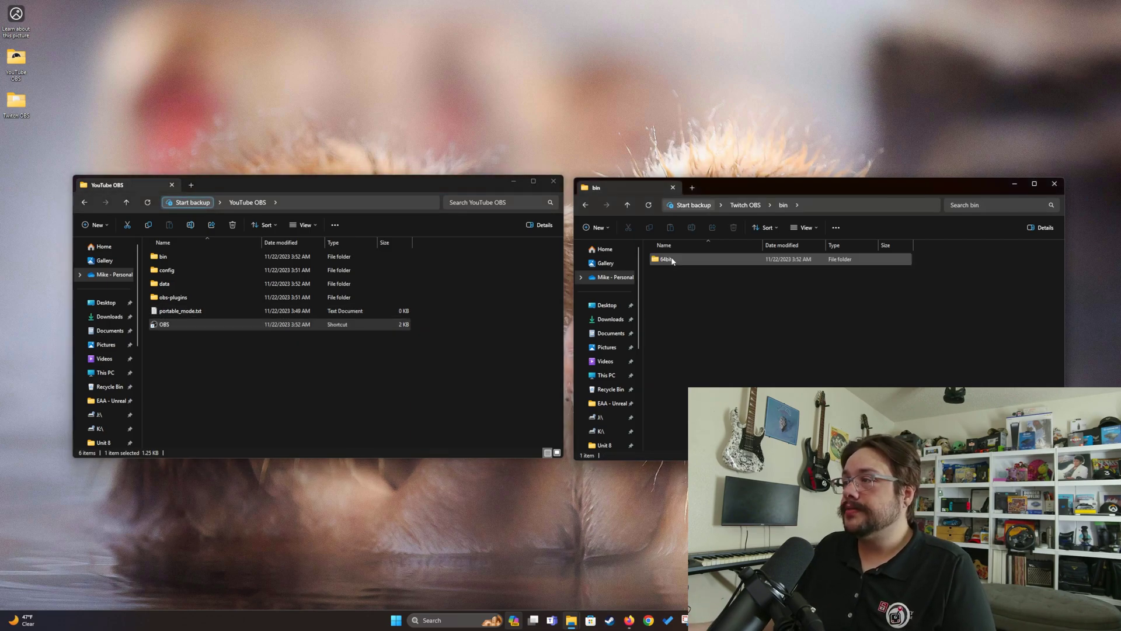
{"action": "double_click", "coordinate": [667, 259]}
{"action": "scroll", "coordinate": [683, 304], "scroll_direction": "down", "scroll_amount": 8}
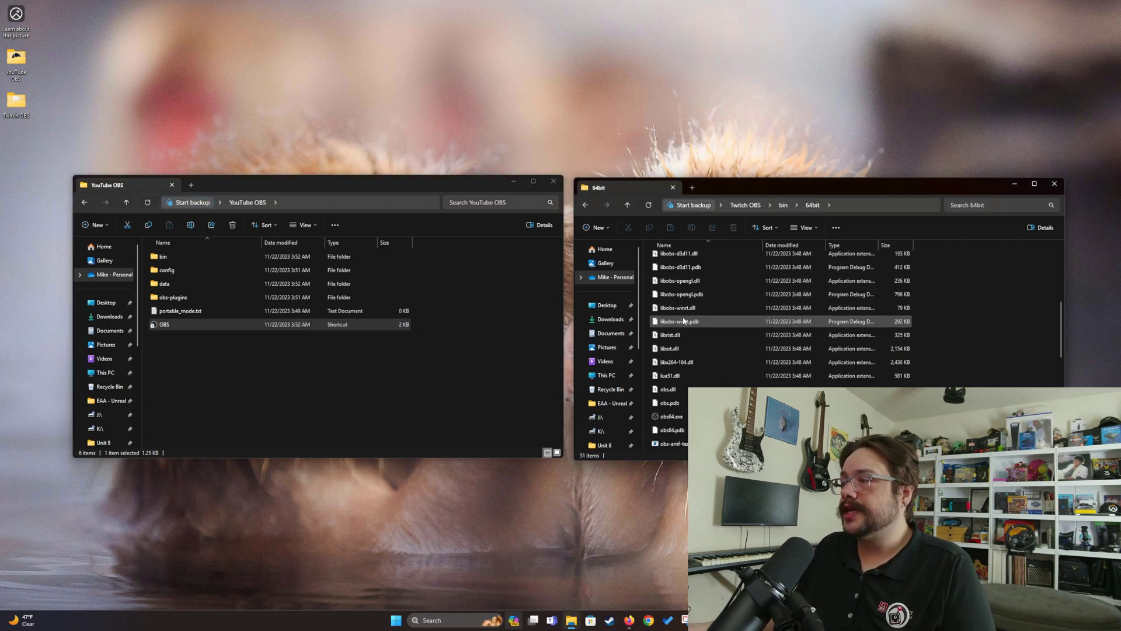
{"action": "right_click", "coordinate": [670, 376]}
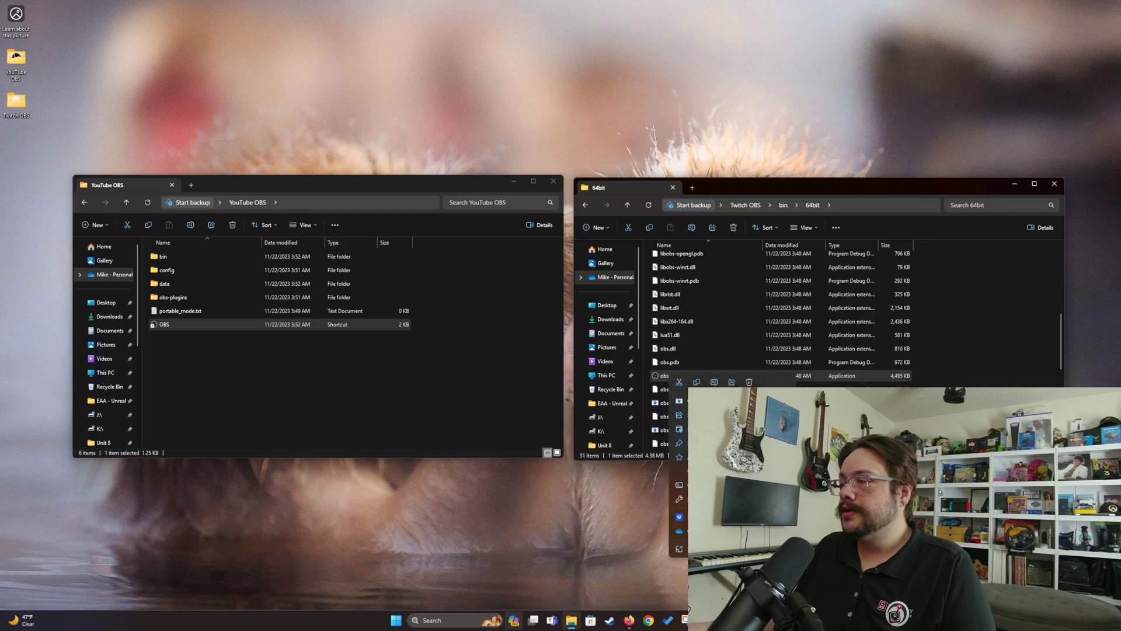
{"action": "left_click", "coordinate": [700, 549]}
{"action": "left_click", "coordinate": [724, 334]}
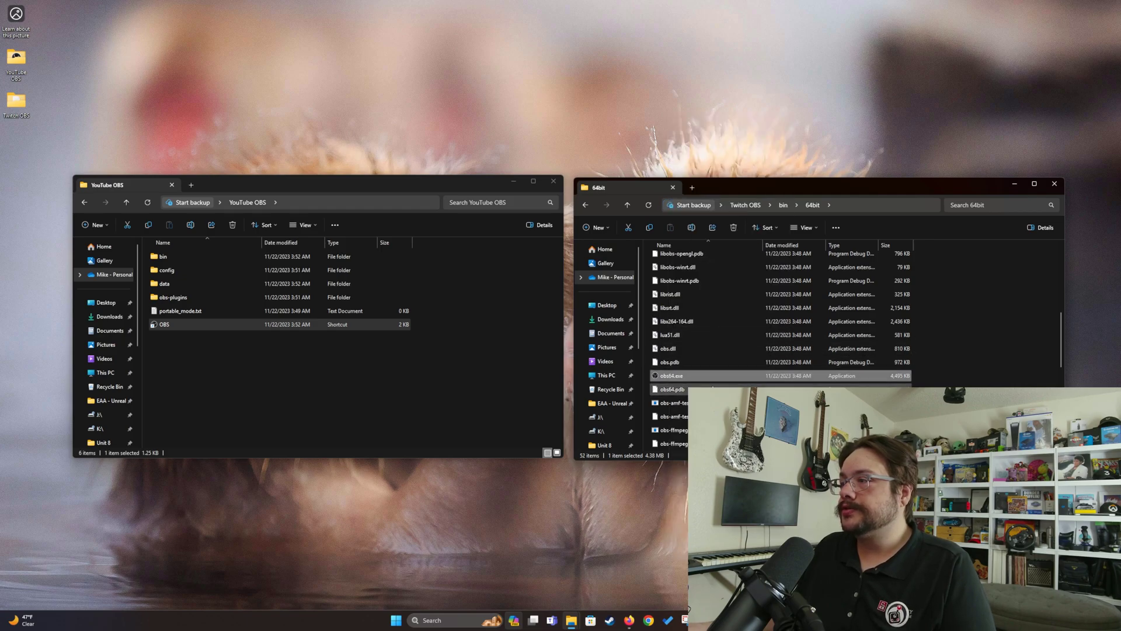
Step: Move the shortcut to the top of Twitch OBS and rename it OBS
{"action": "key", "text": "ctrl+x"}
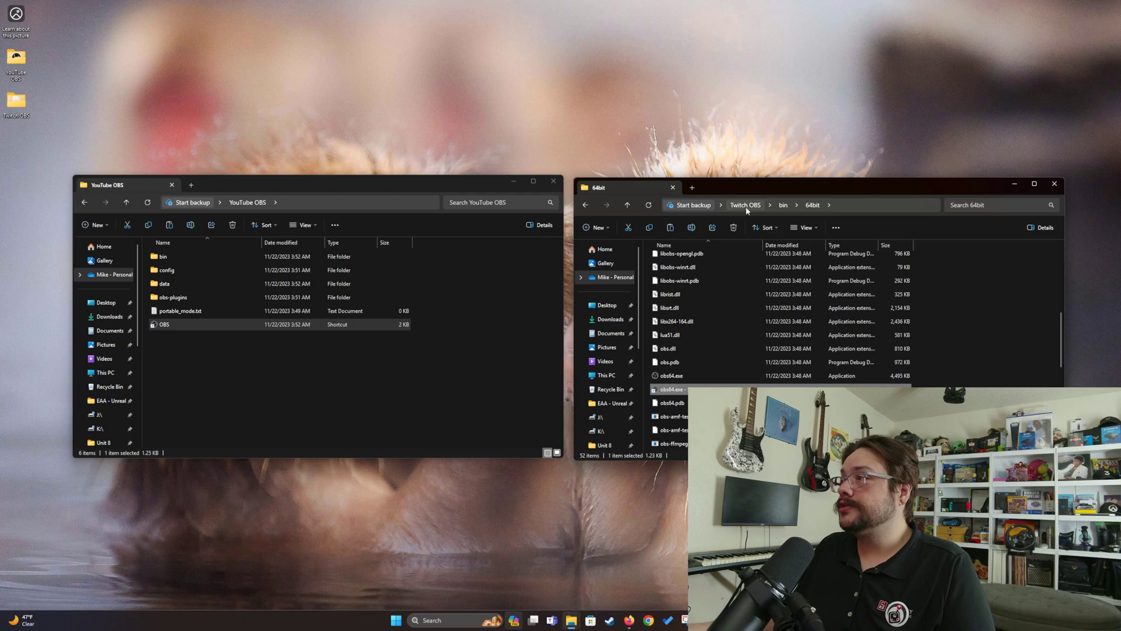
{"action": "left_click", "coordinate": [745, 205]}
{"action": "key", "text": "ctrl+v"}
{"action": "key", "text": "F2"}
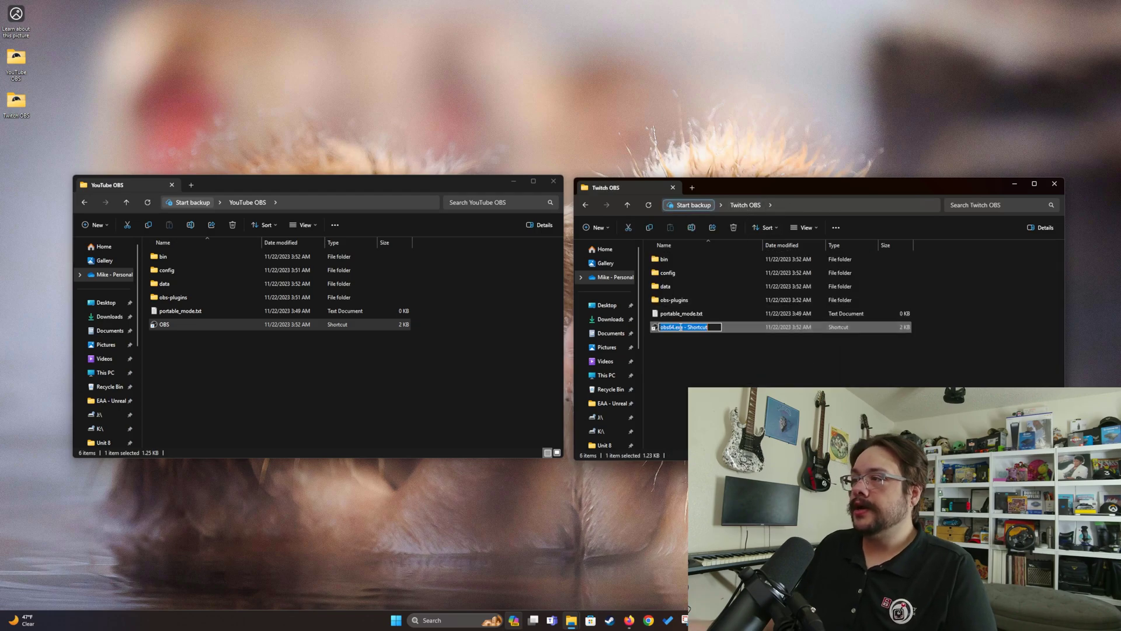
{"action": "type", "text": "OBS"}
{"action": "key", "text": "Return"}
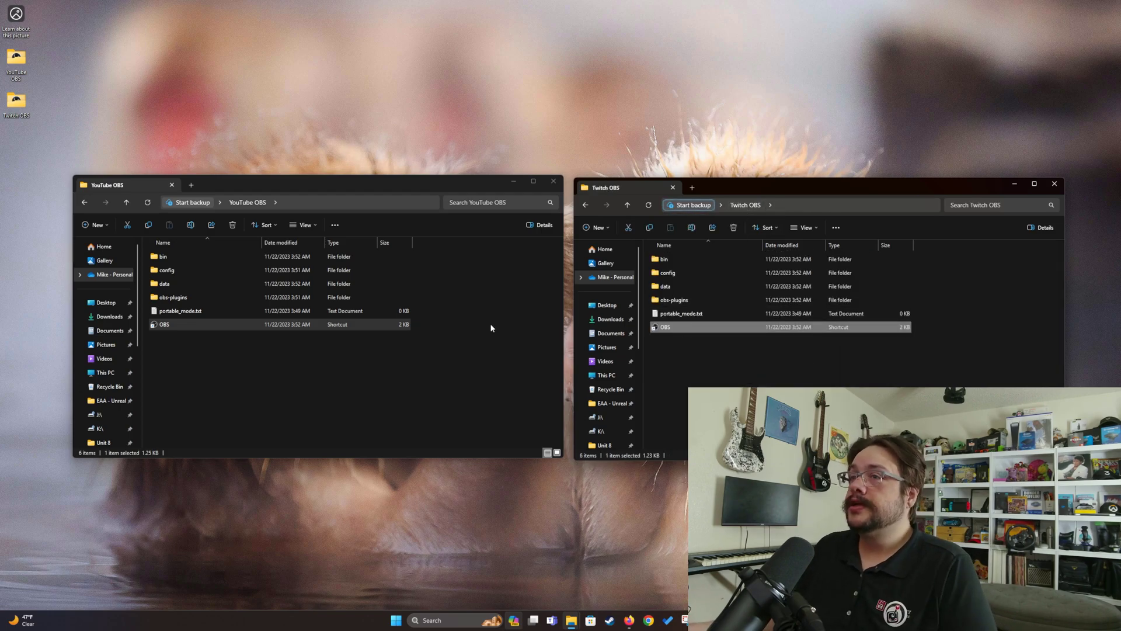
{"action": "left_click", "coordinate": [395, 371]}
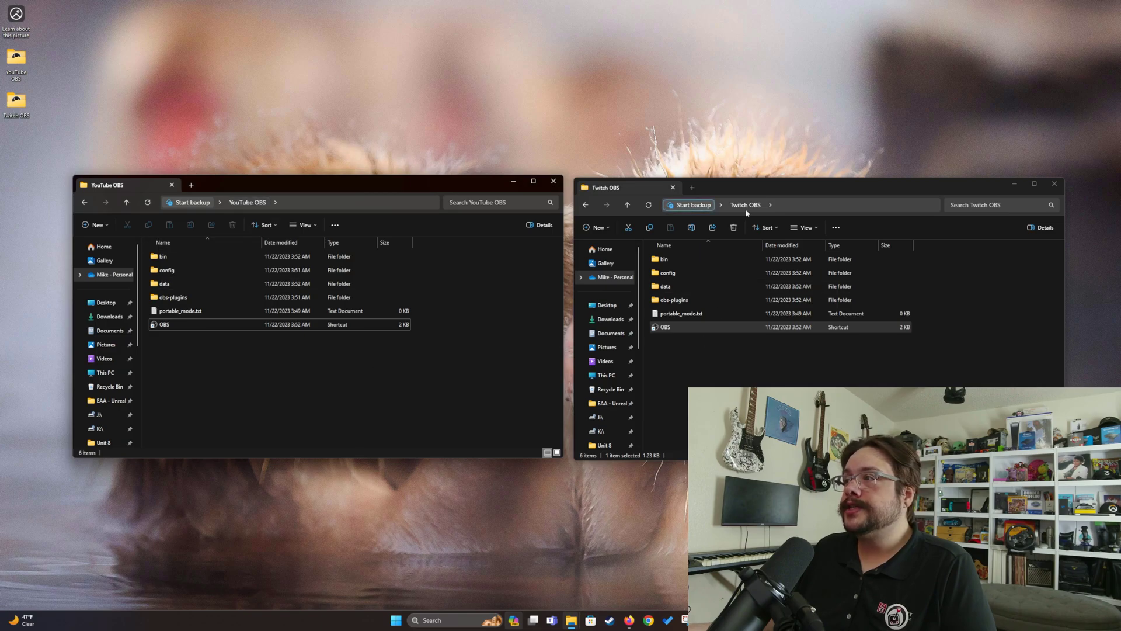
Step: Start renaming the open OBS copy's scene, then abandon the rename and close that copy
{"action": "left_click", "coordinate": [166, 328]}
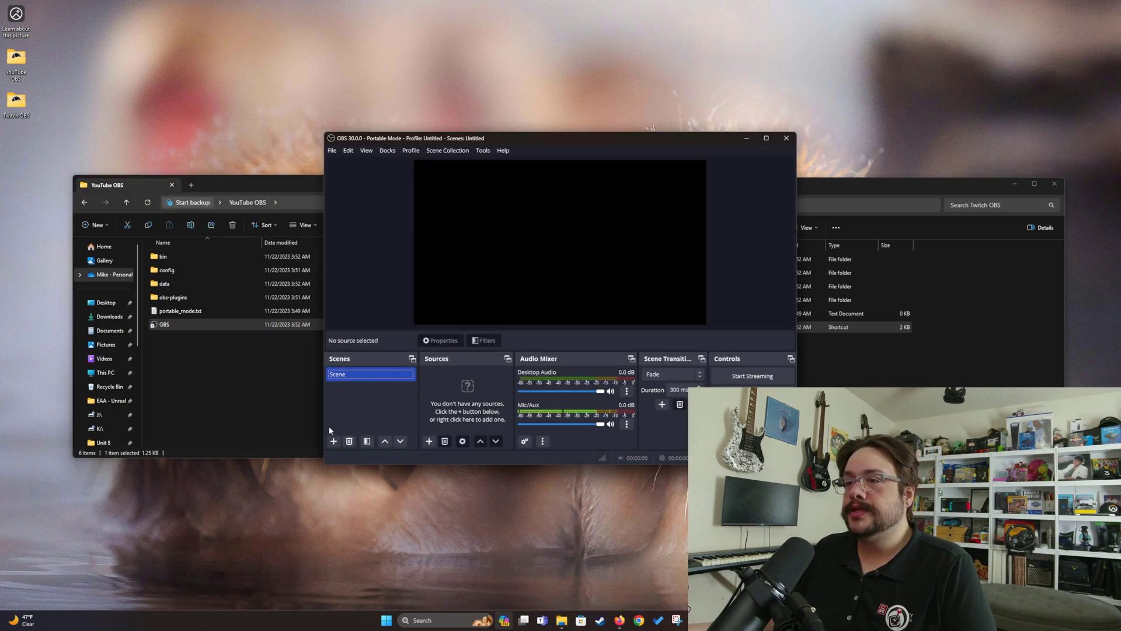
{"action": "right_click", "coordinate": [338, 377]}
{"action": "left_click", "coordinate": [358, 443]}
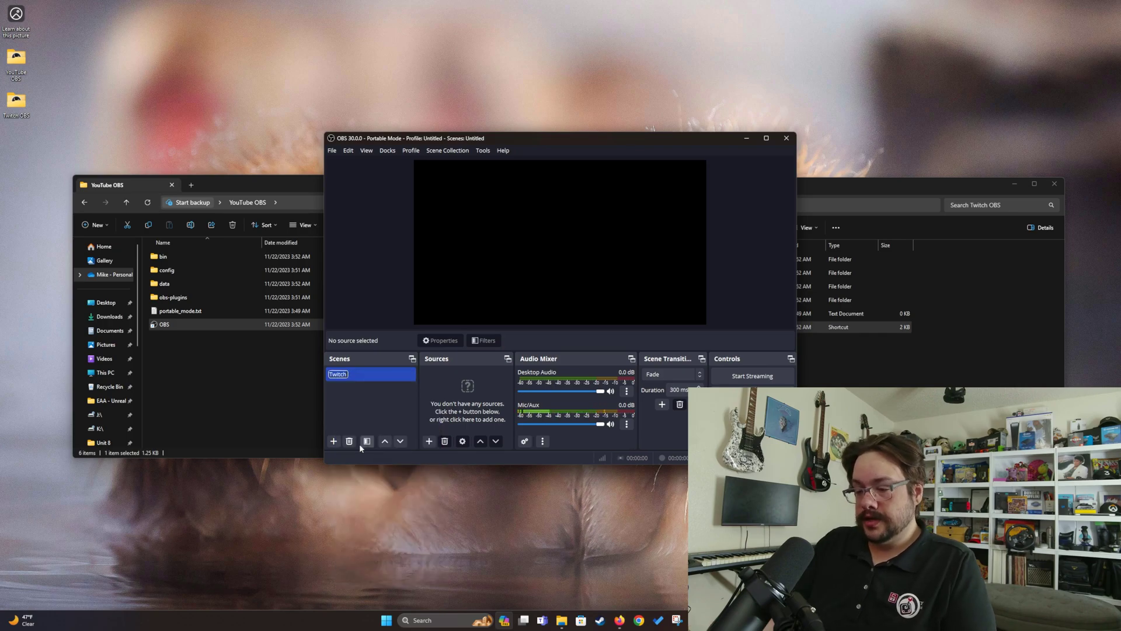
{"action": "type", "text": "Y"}
{"action": "key", "text": "alt+F4"}
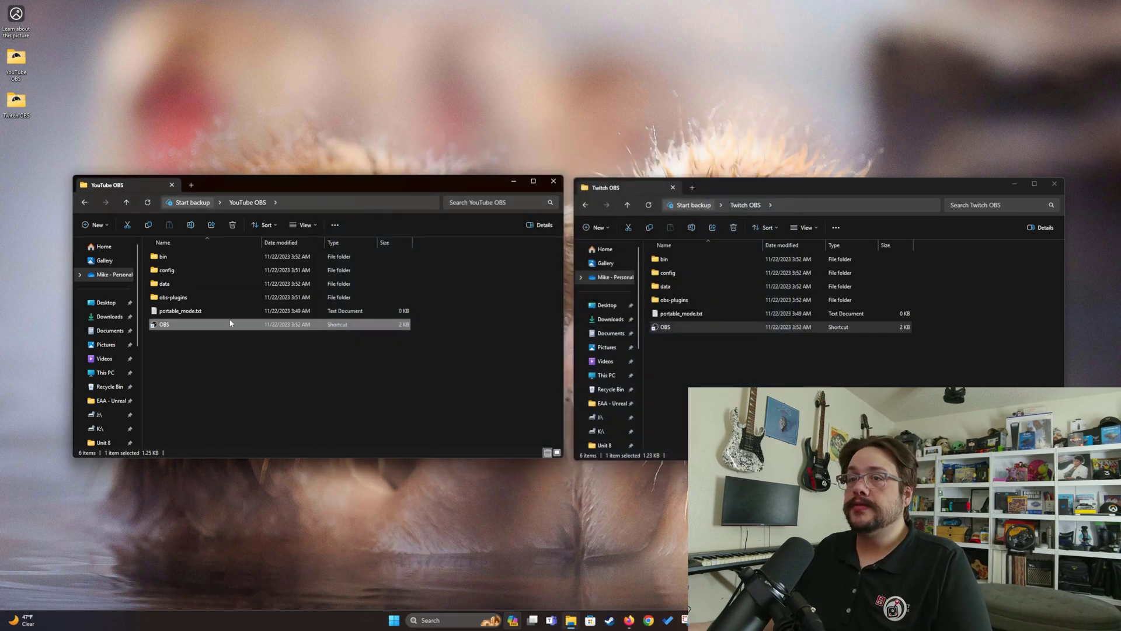
Step: Launch the Twitch OBS copy, rename its default scene to Twitch, and close it
{"action": "double_click", "coordinate": [664, 327]}
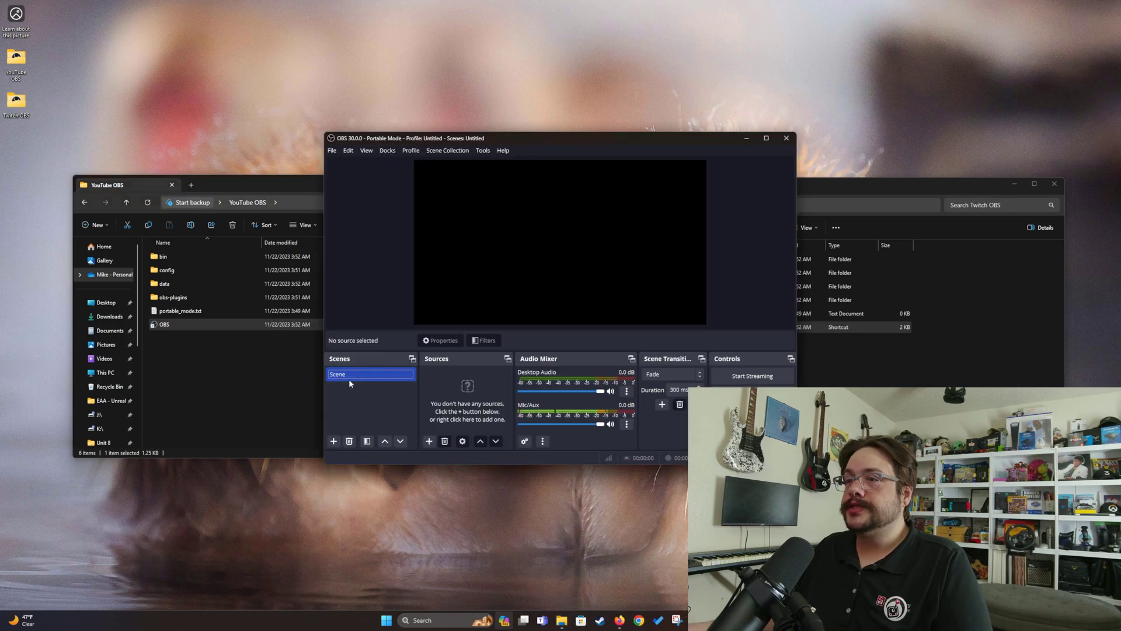
{"action": "right_click", "coordinate": [344, 380]}
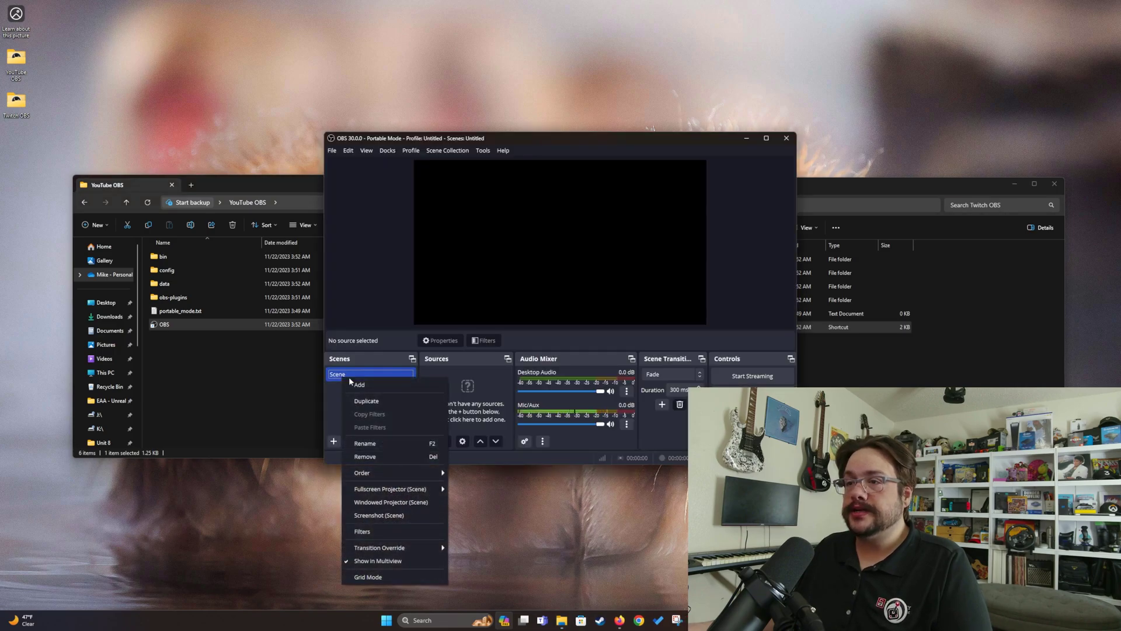
{"action": "left_click", "coordinate": [377, 443]}
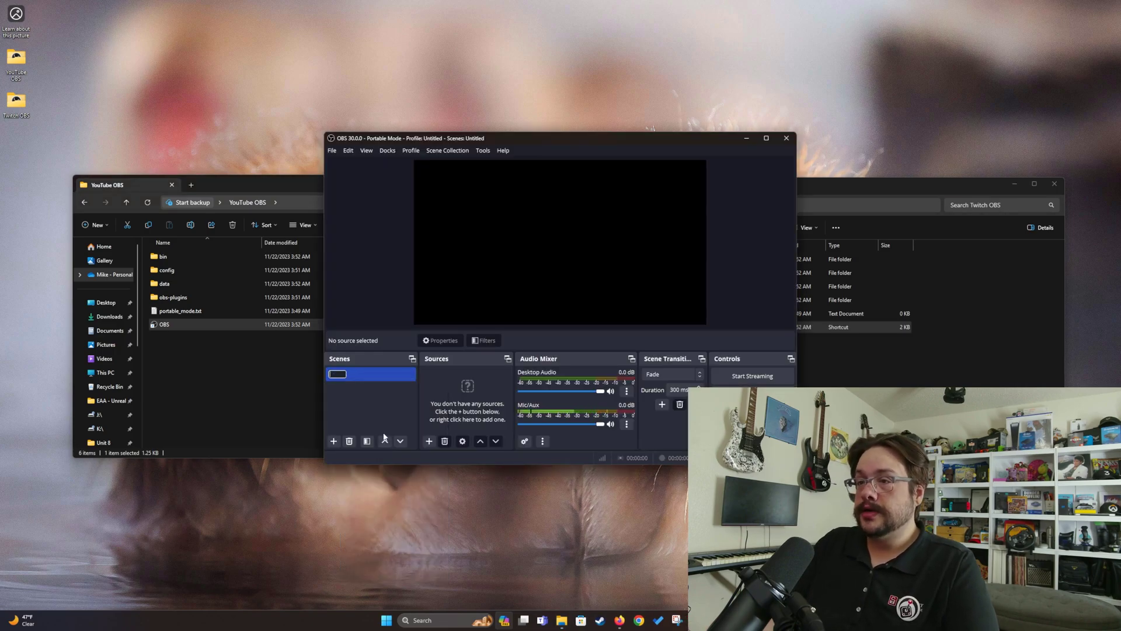
{"action": "type", "text": "Twitch"}
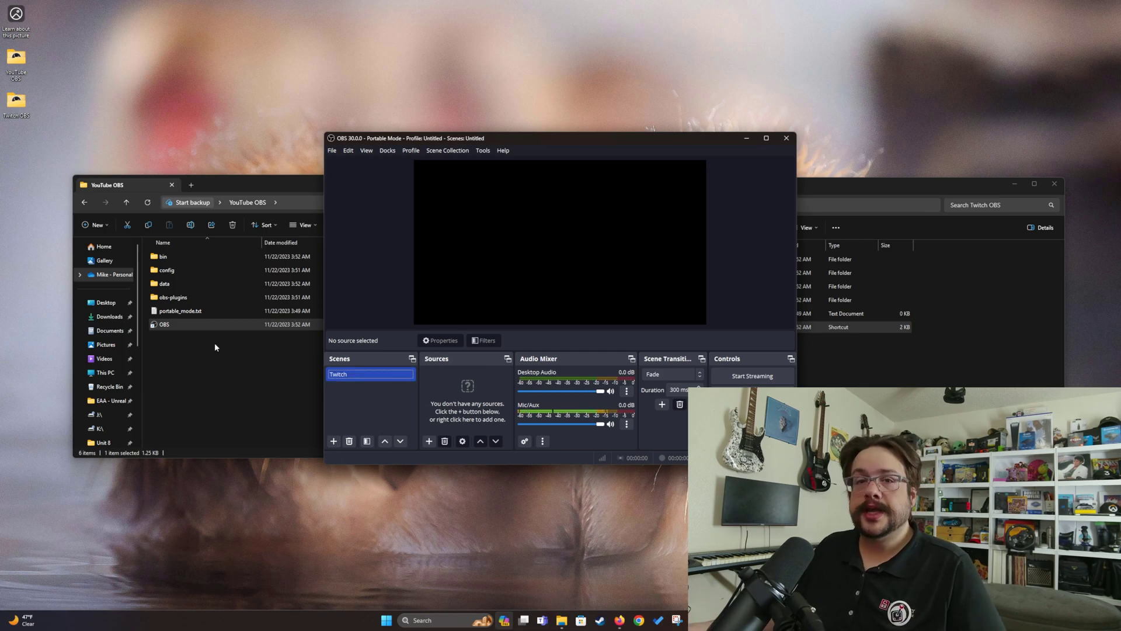
{"action": "left_click", "coordinate": [786, 138]}
{"action": "double_click", "coordinate": [169, 324]}
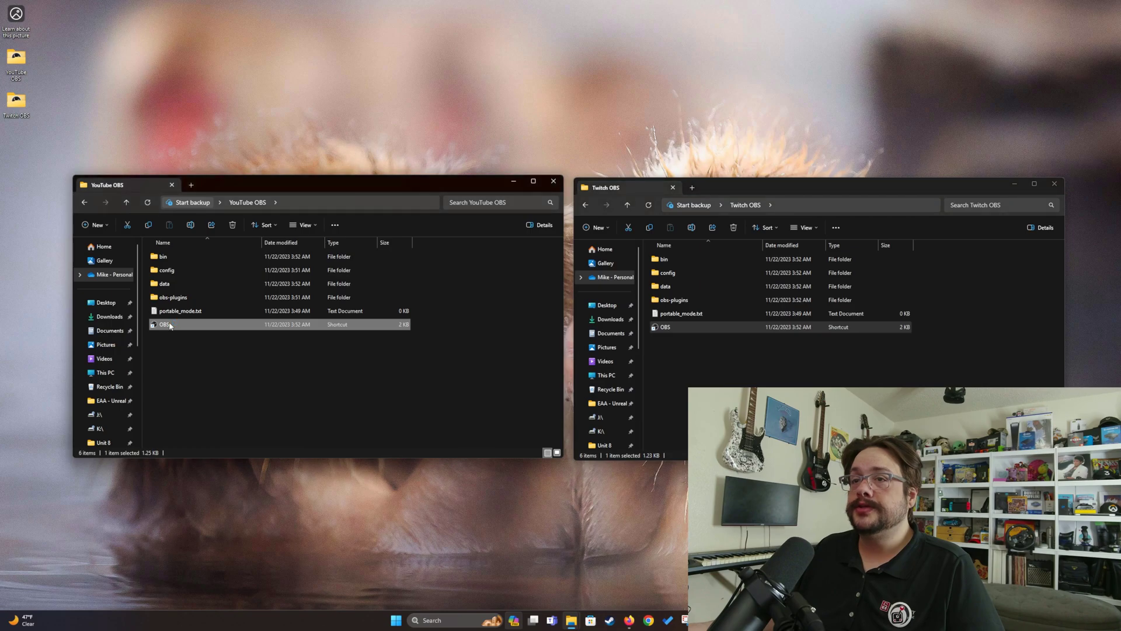
Step: Launch the second OBS copy and move the Twitch OBS window aside to show both copies
{"action": "left_click", "coordinate": [709, 327]}
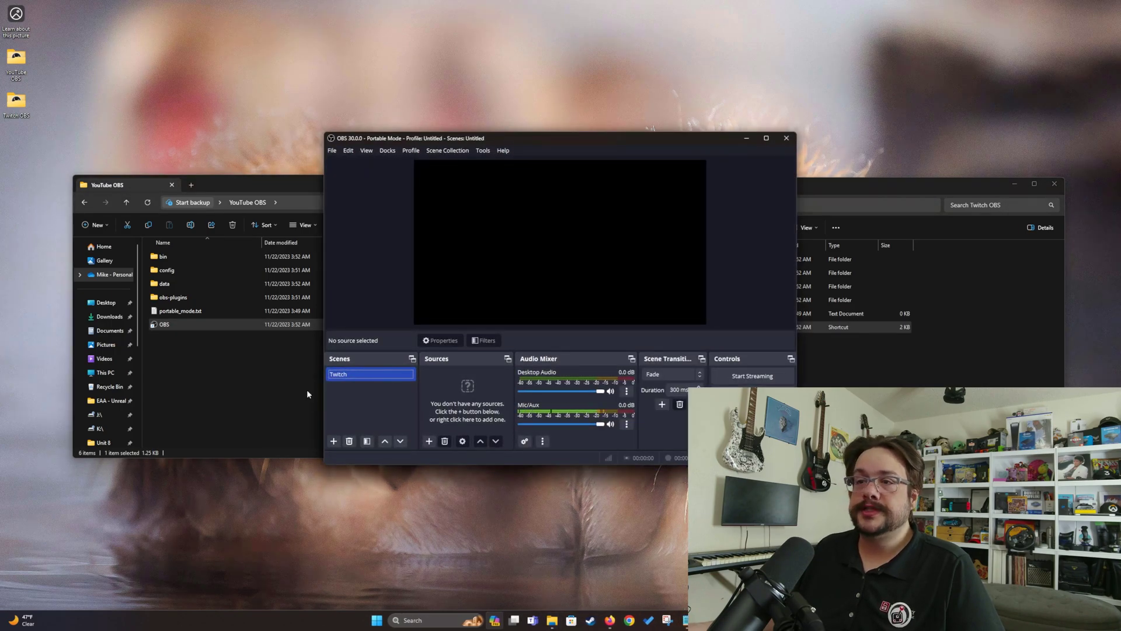
{"action": "left_click_drag", "start_coordinate": [514, 140], "coordinate": [684, 182]}
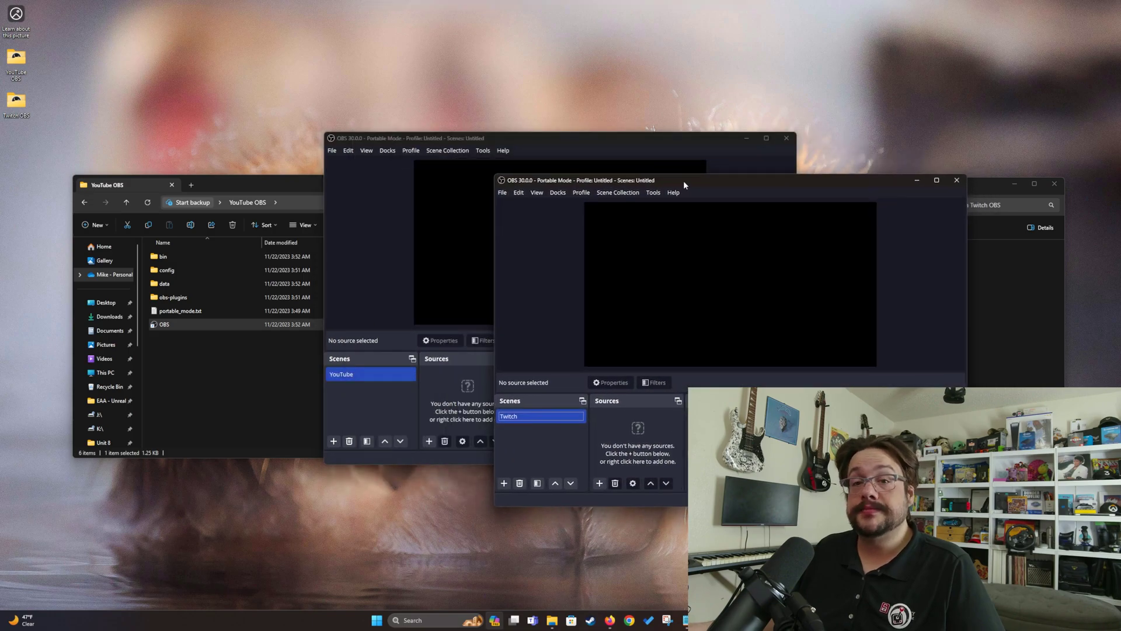